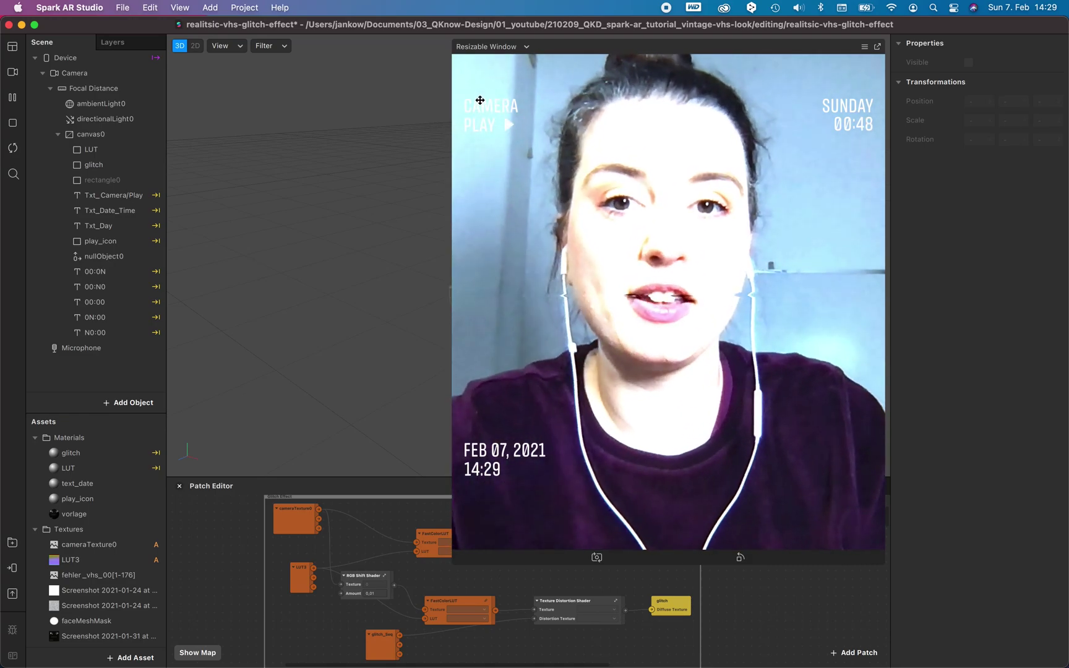
# Resize the Simulator preview to a narrow portrait window.
pyautogui.moveTo(452, 563); pyautogui.dragTo(644, 590)
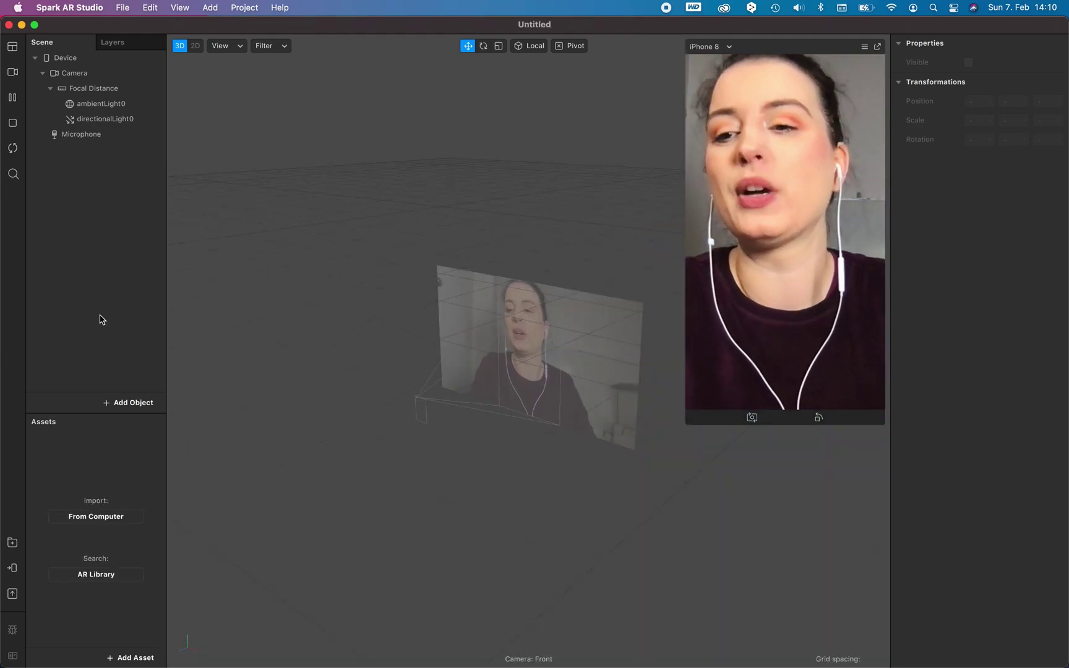
# Add a rectangle named glitch and stretch it to fill the screen width and height.
pyautogui.click(120, 407)
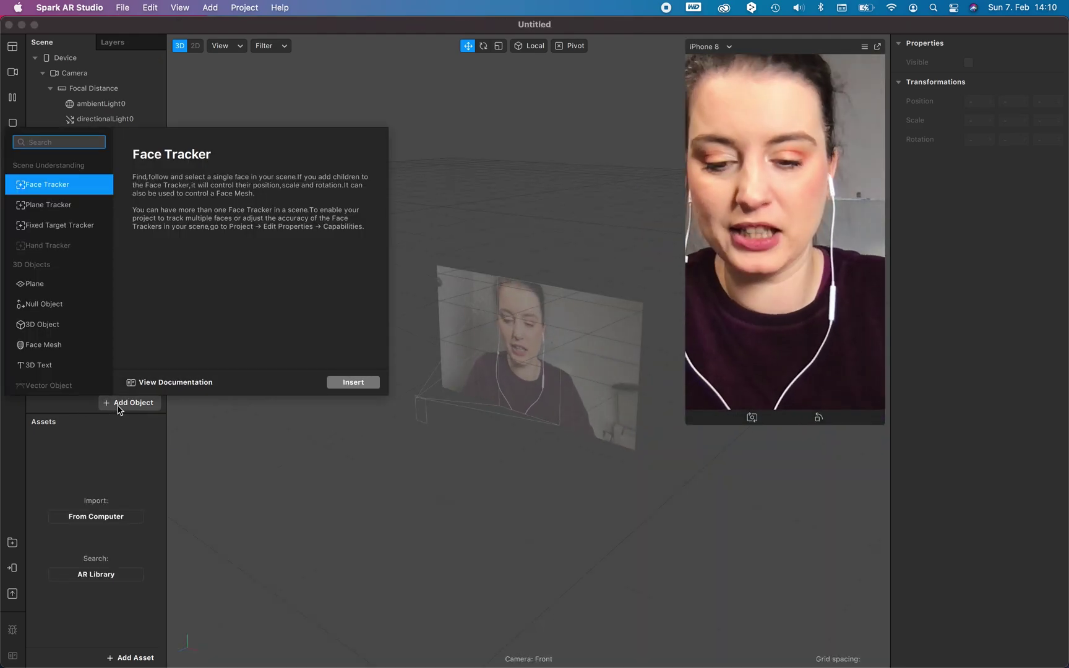
pyautogui.write('rec')
pyautogui.press('Return')
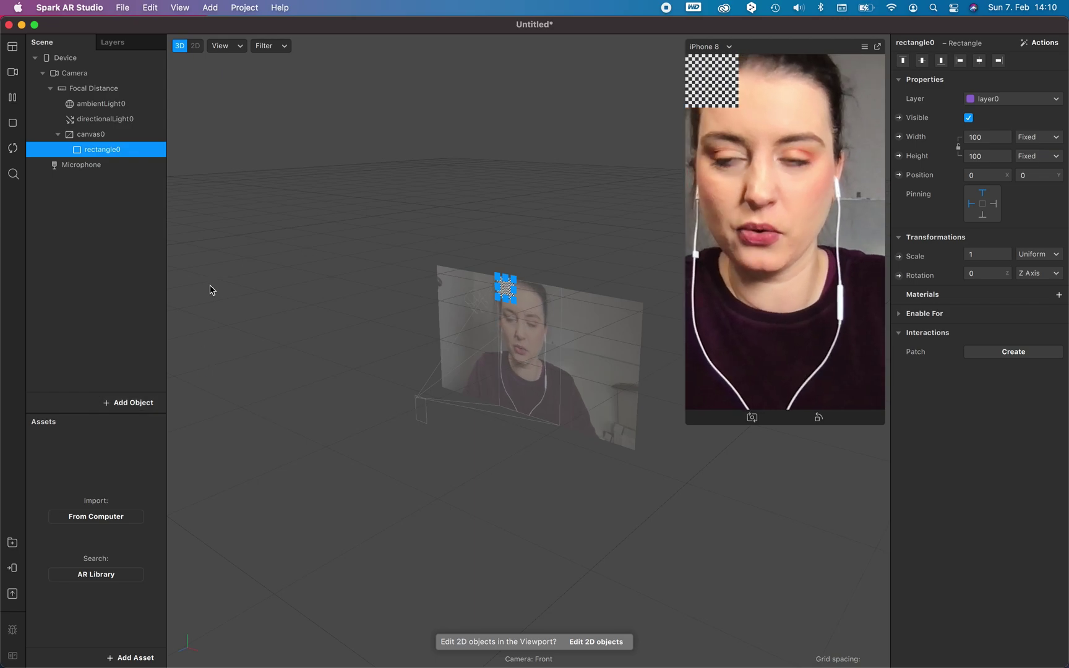
pyautogui.doubleClick(111, 150)
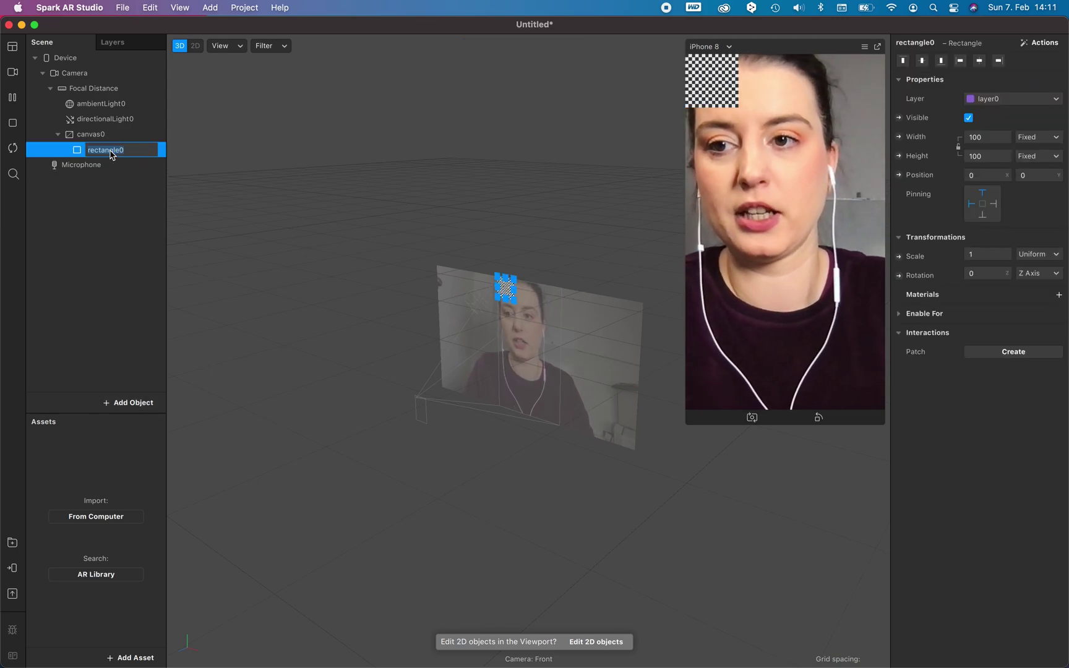
pyautogui.write('g')
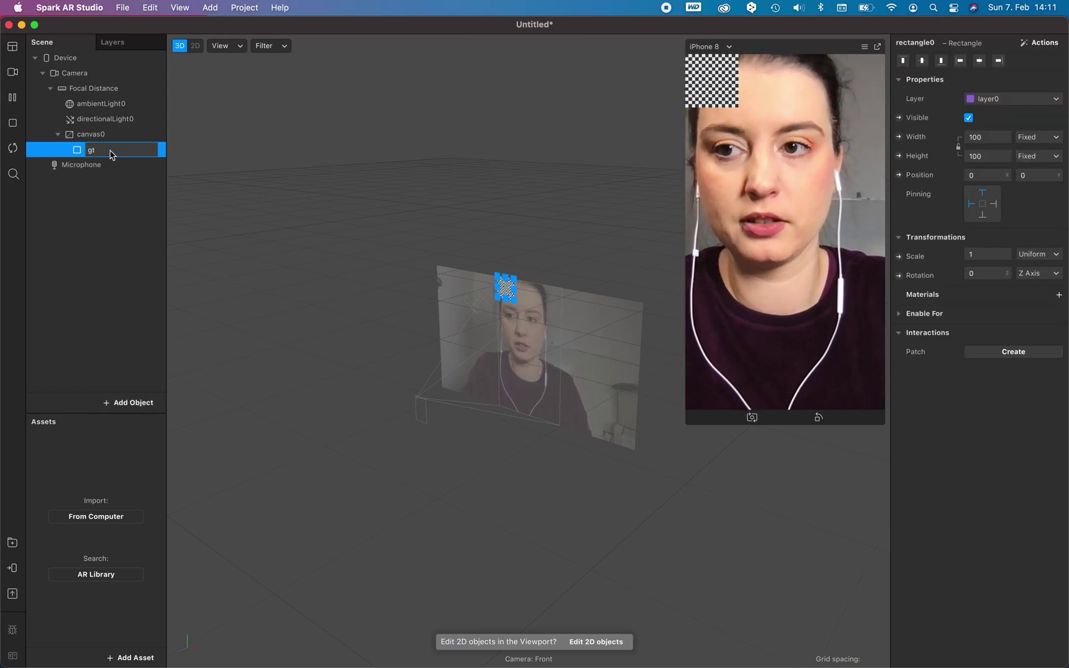
pyautogui.write('litch')
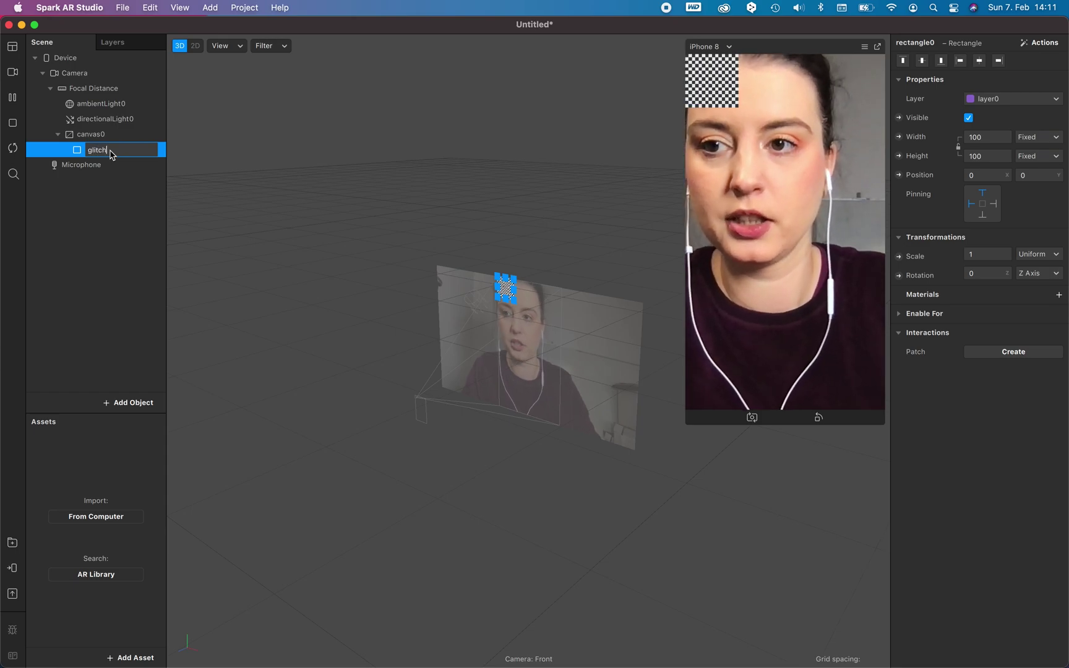
pyautogui.press('Return')
pyautogui.click(127, 149)
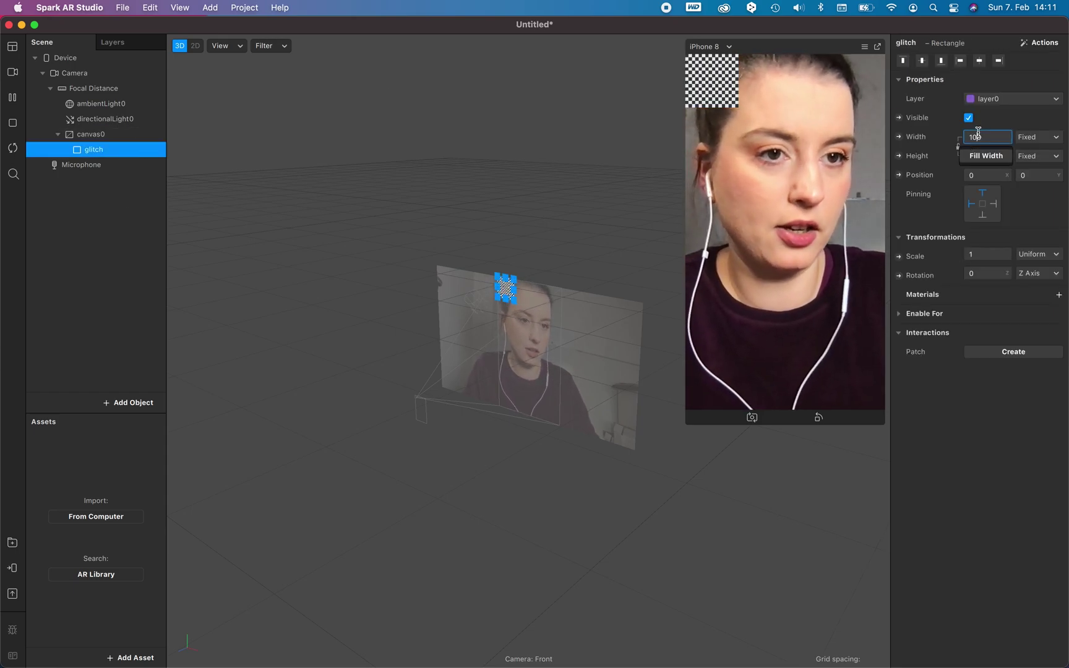
pyautogui.click(989, 156)
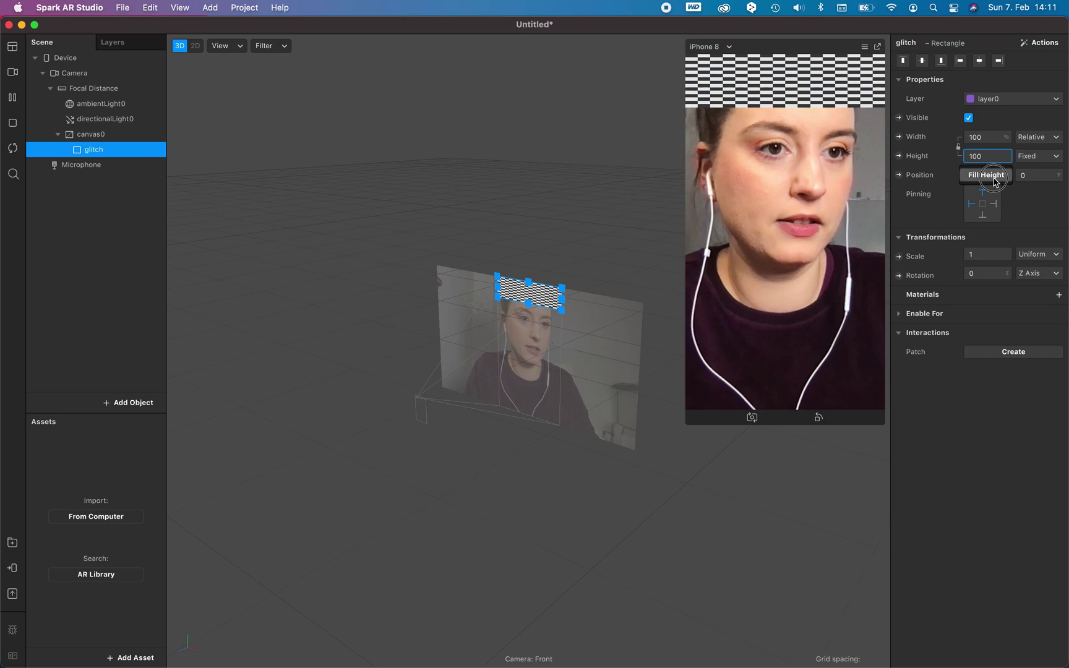
pyautogui.click(991, 175)
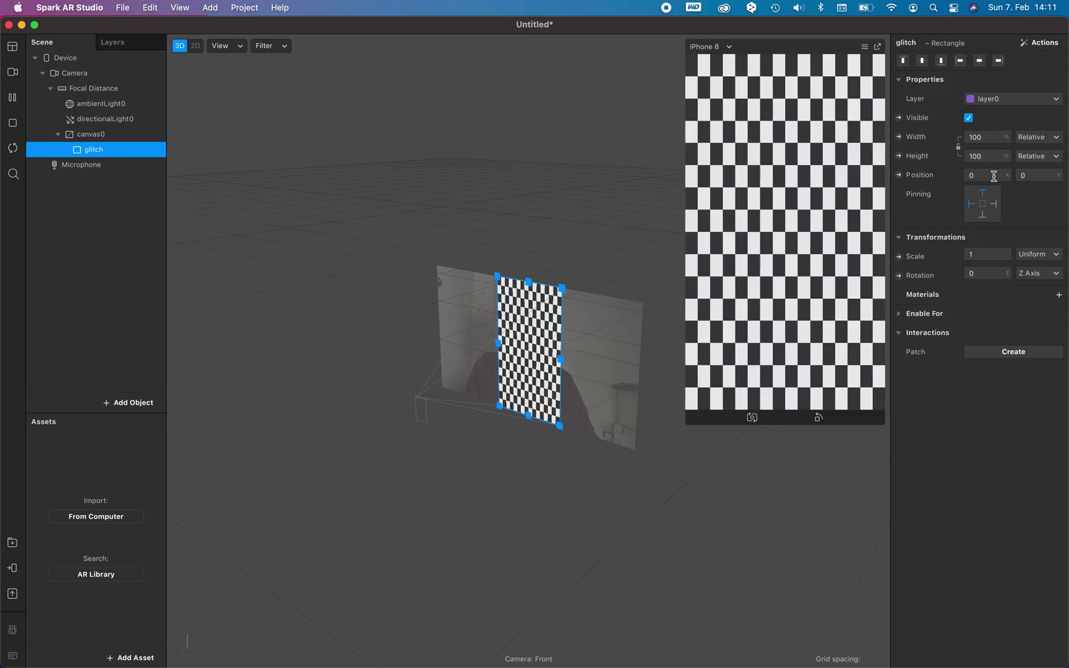
# Give the rectangle a Flat-shaded material named glitch, then show the Patch Editor.
pyautogui.click(1058, 295)
pyautogui.doubleClick(89, 453)
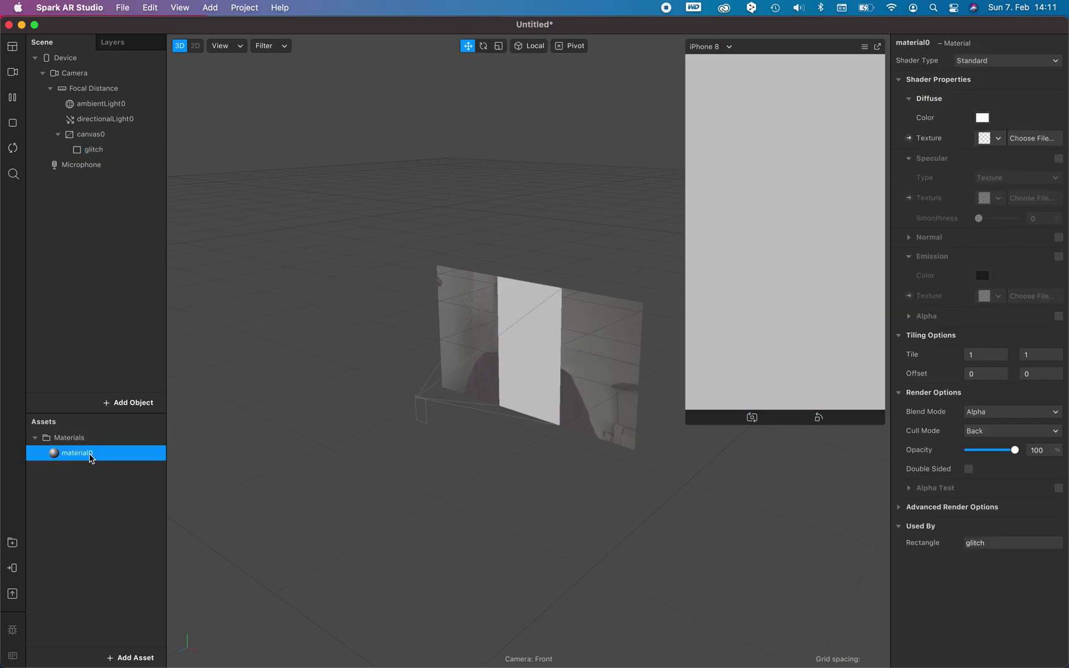
pyautogui.write('glitch')
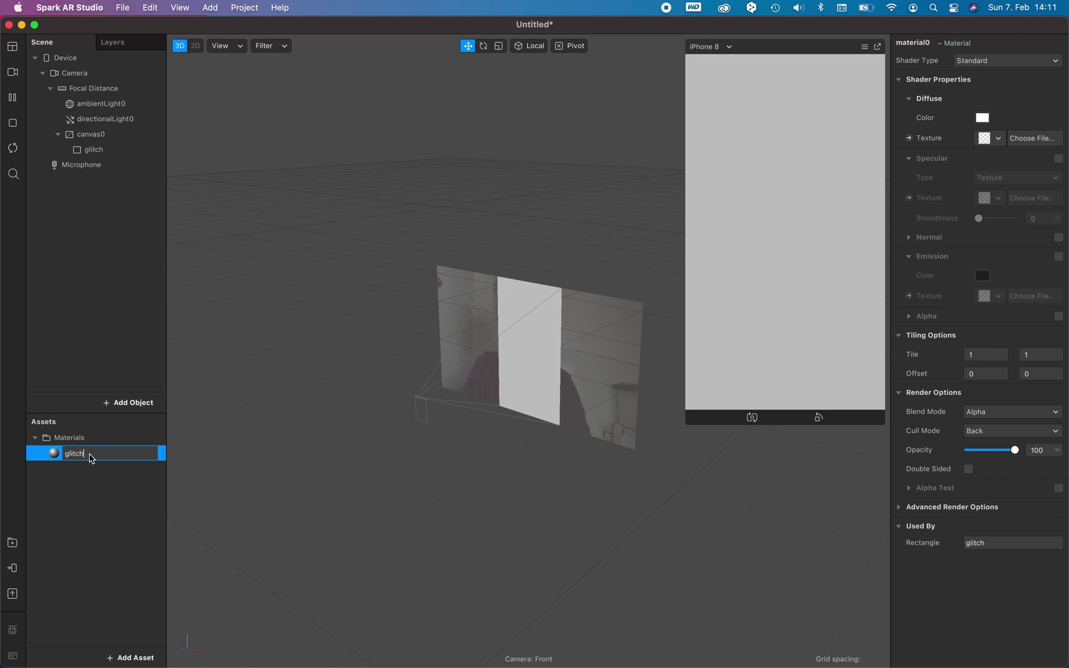
pyautogui.click(95, 501)
pyautogui.click(102, 458)
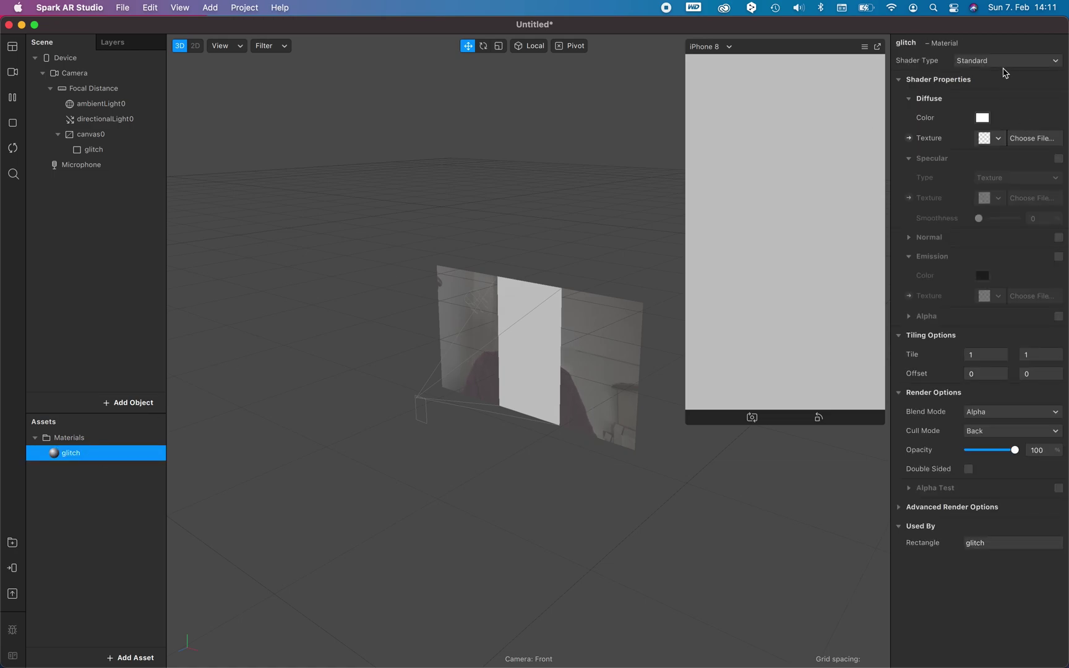
pyautogui.click(1004, 62)
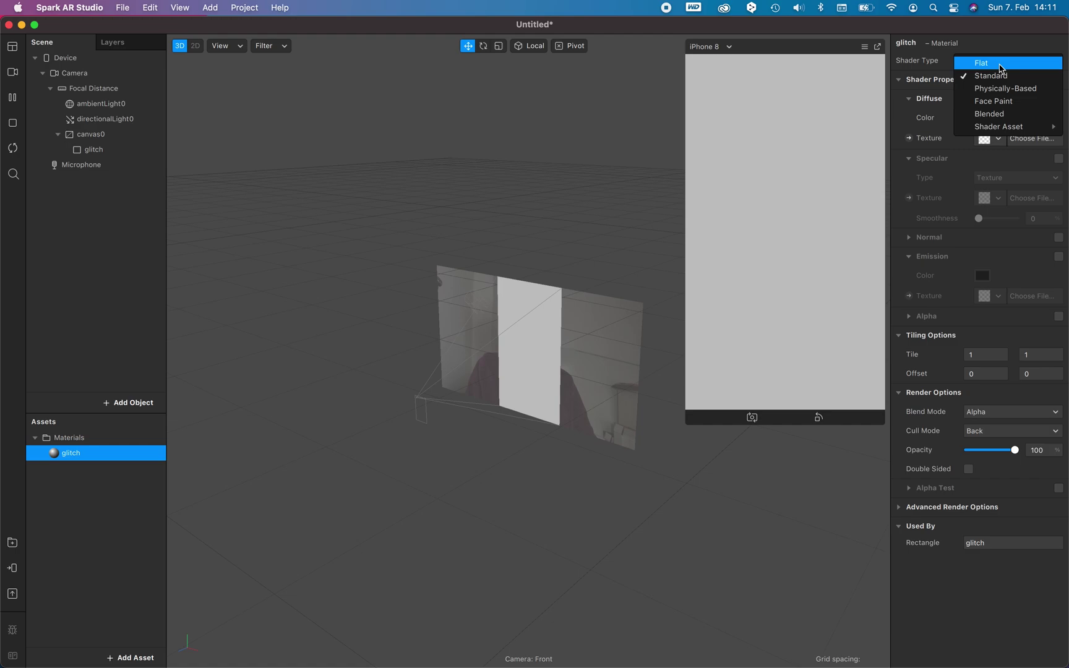
pyautogui.click(1001, 63)
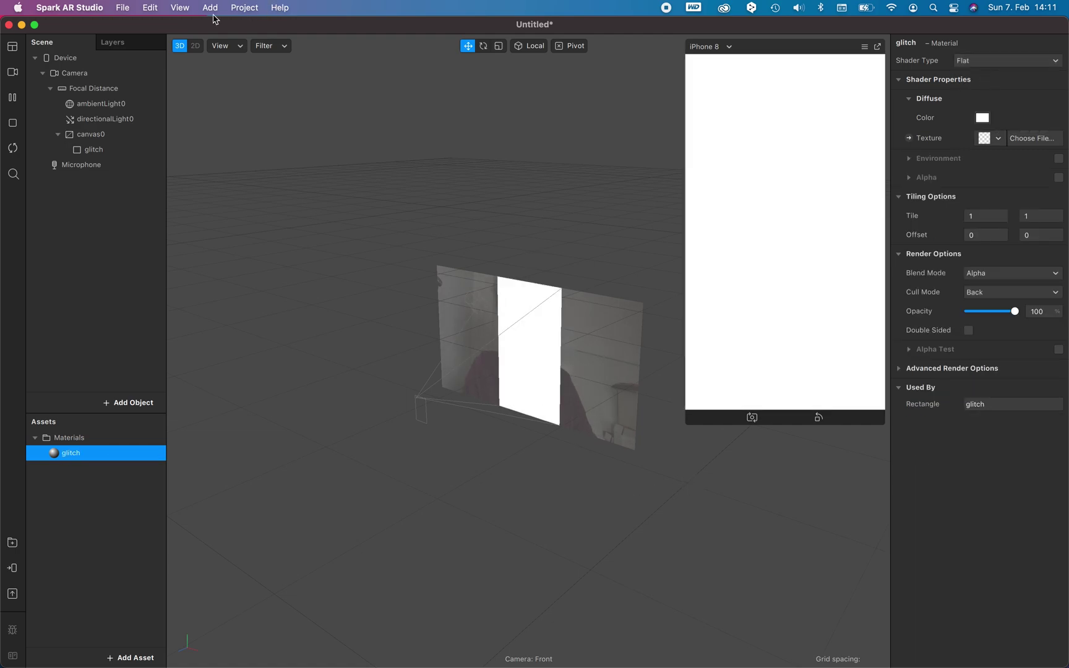
pyautogui.click(178, 7)
pyautogui.click(227, 28)
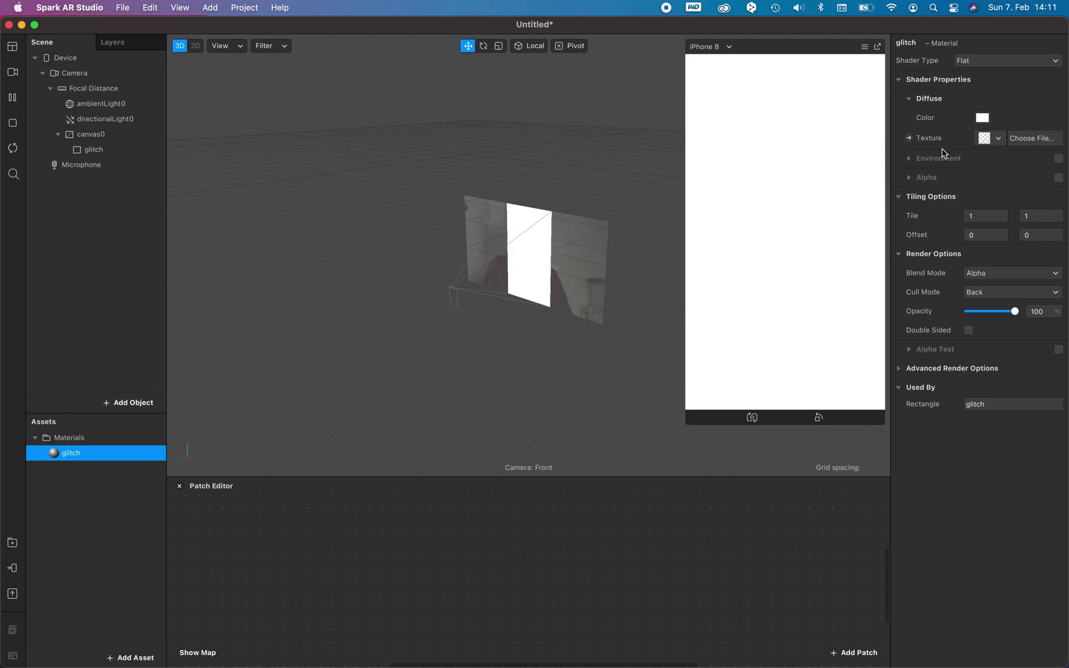
# Create a Diffuse Texture patch for the glitch material in the Patch Editor.
pyautogui.click(910, 139)
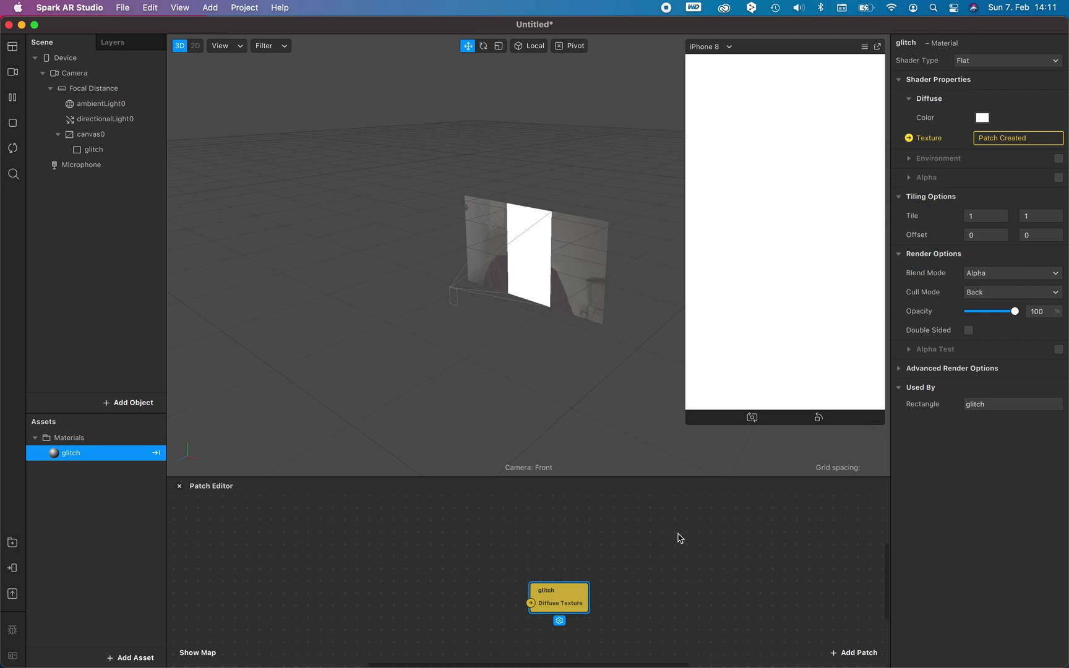
pyautogui.moveTo(559, 591); pyautogui.dragTo(776, 540)
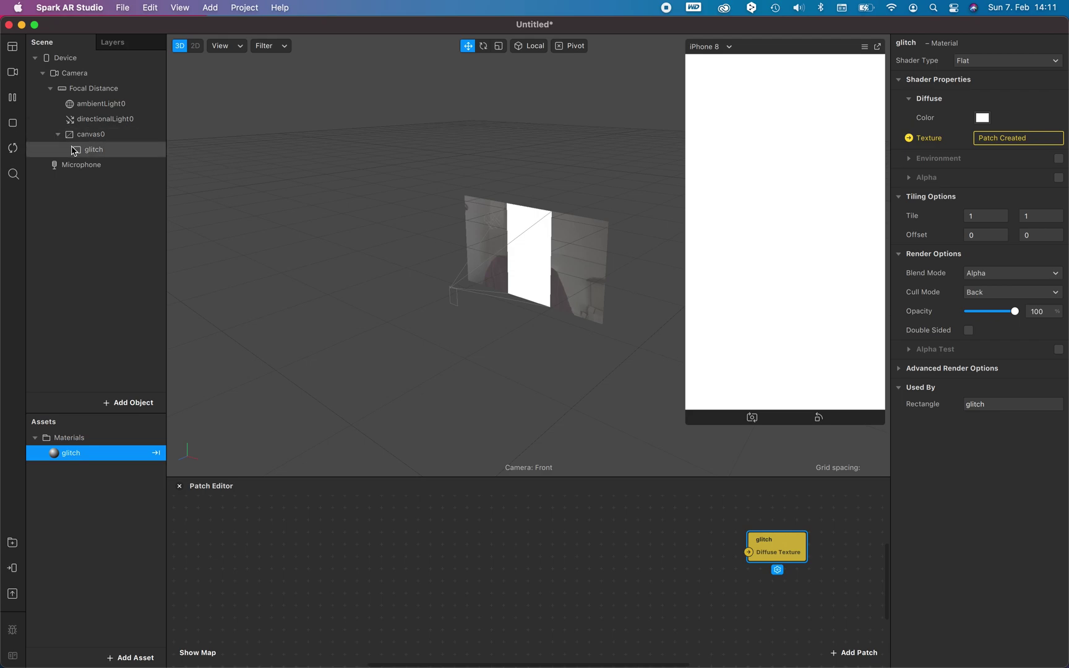
pyautogui.click(92, 149)
# Extract cameraTexture0 from the camera and add it as a patch.
pyautogui.click(92, 74)
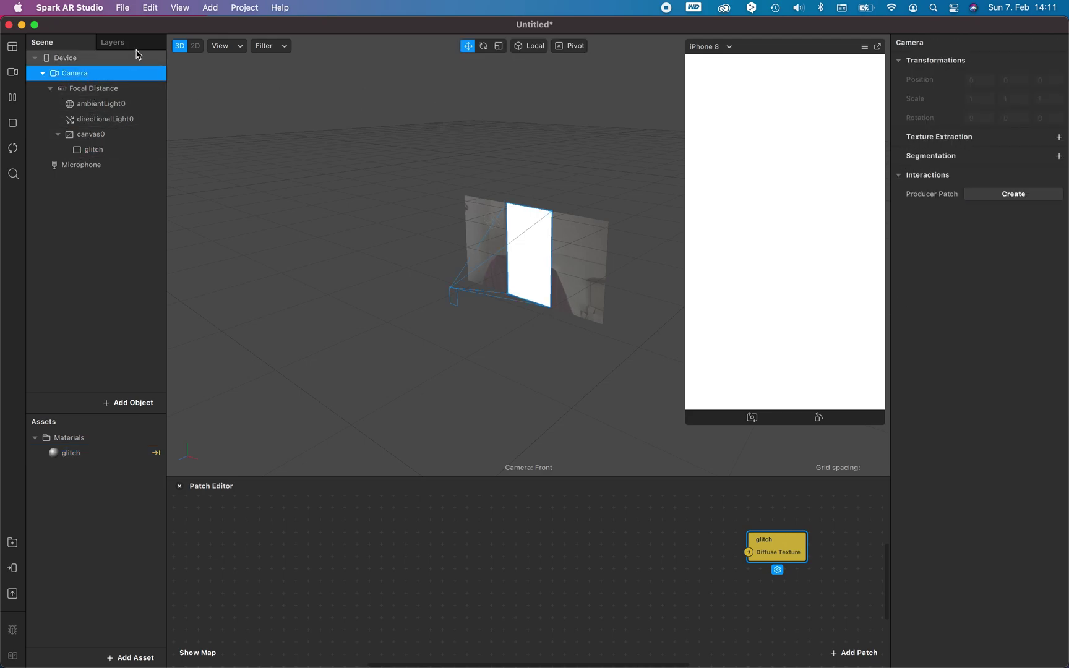
pyautogui.click(1058, 137)
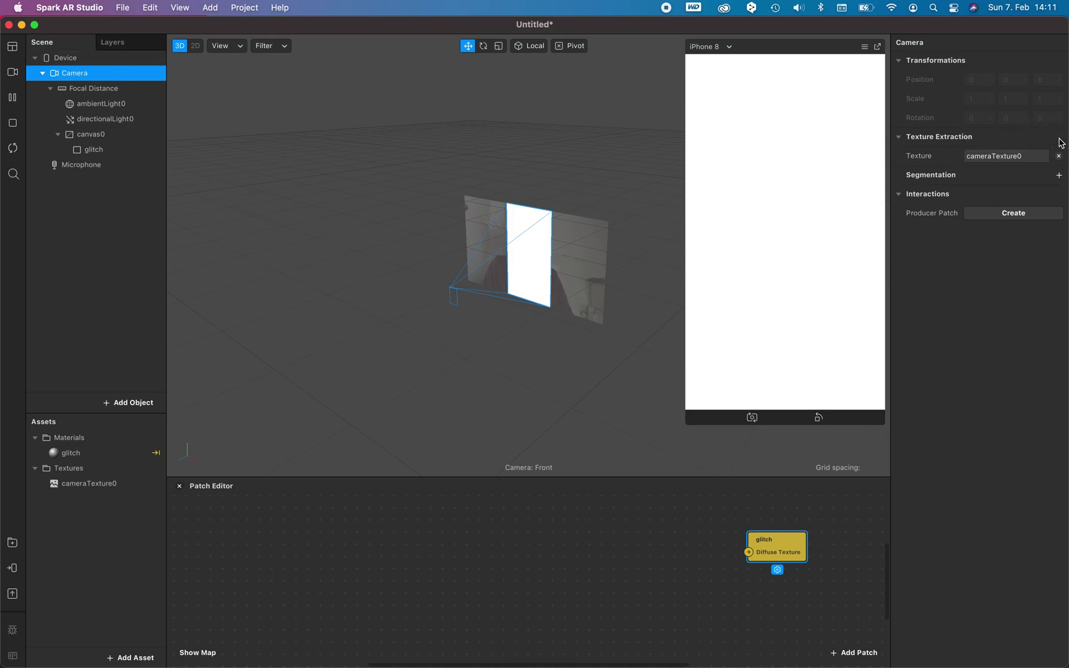
pyautogui.click(59, 487)
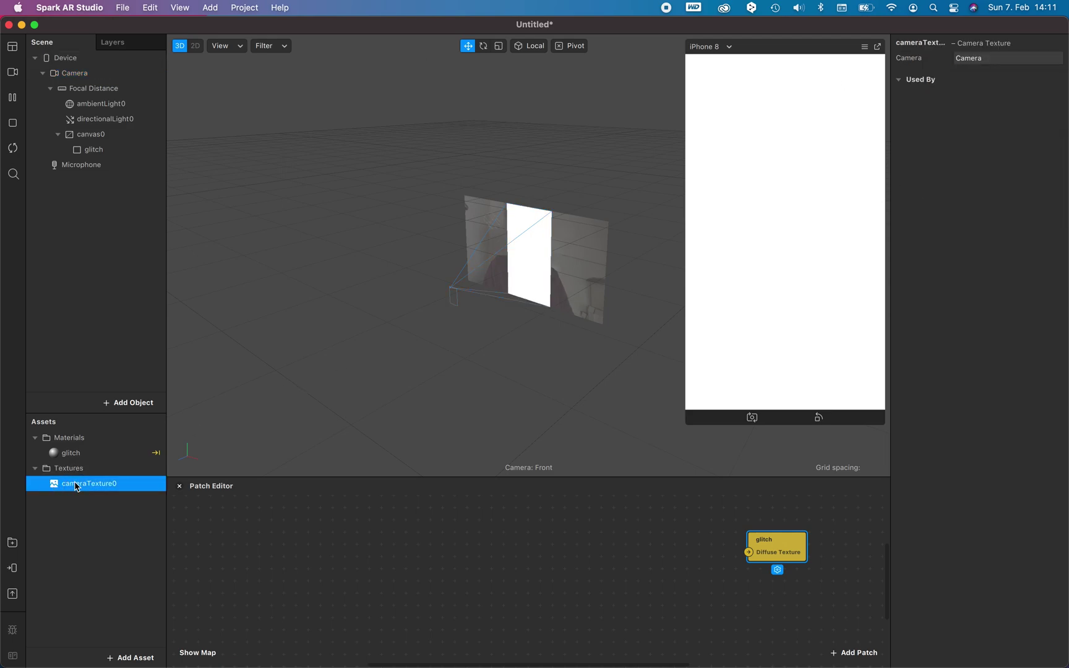
pyautogui.moveTo(77, 488); pyautogui.dragTo(335, 554)
pyautogui.click(336, 578)
# Import LUT3.png from the computer and add it as a LUT3 patch below the camera texture.
pyautogui.click(147, 648)
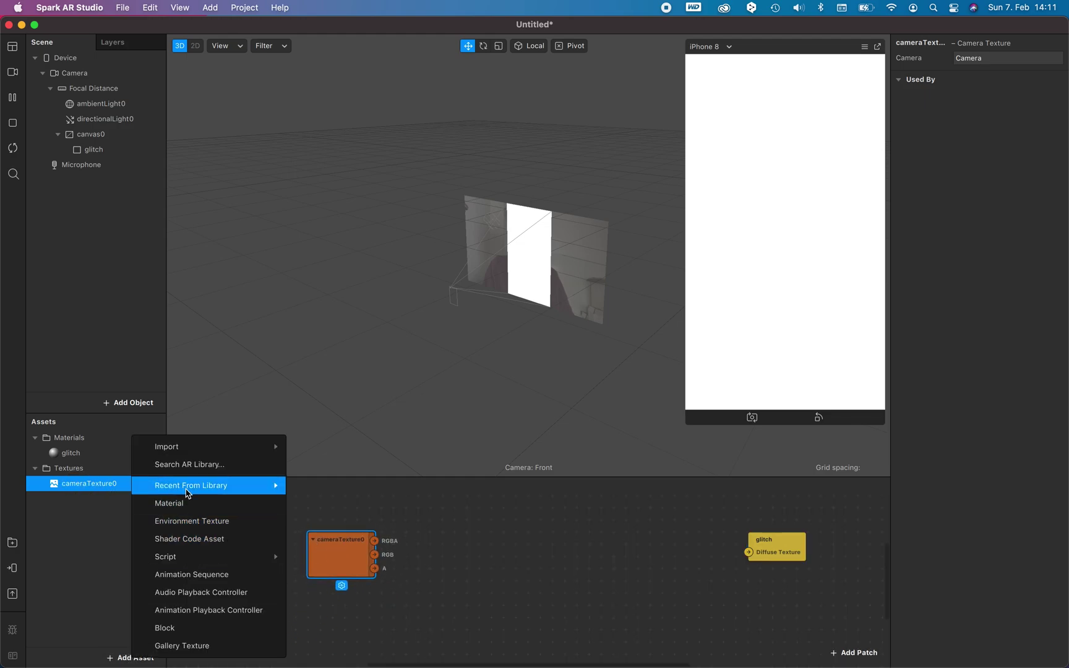
pyautogui.moveTo(210, 451)
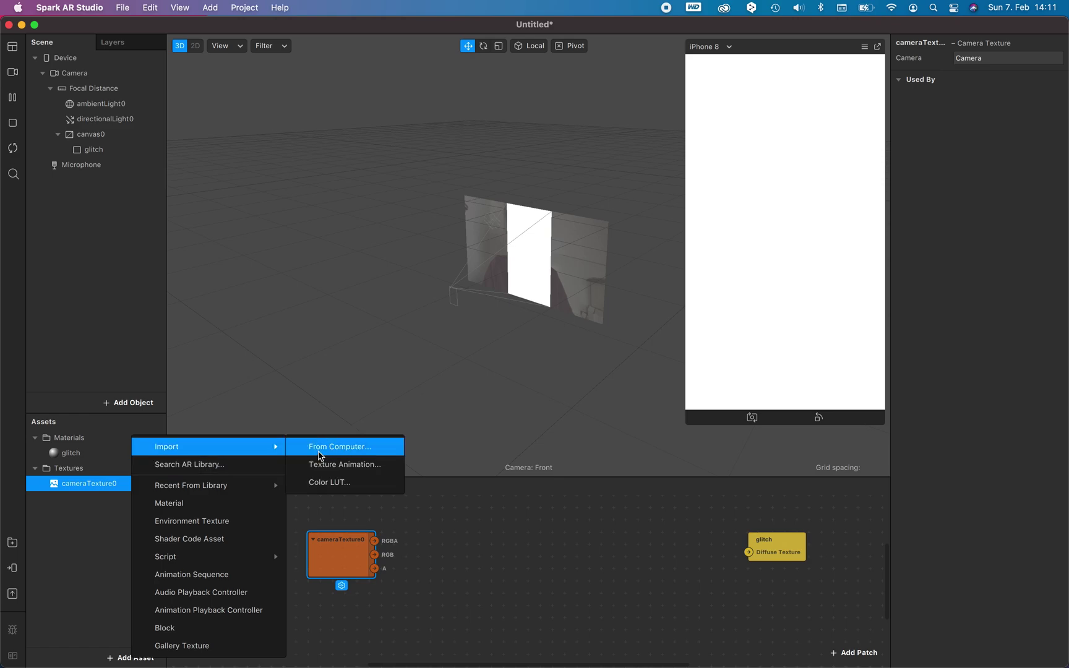
pyautogui.click(321, 454)
pyautogui.click(556, 198)
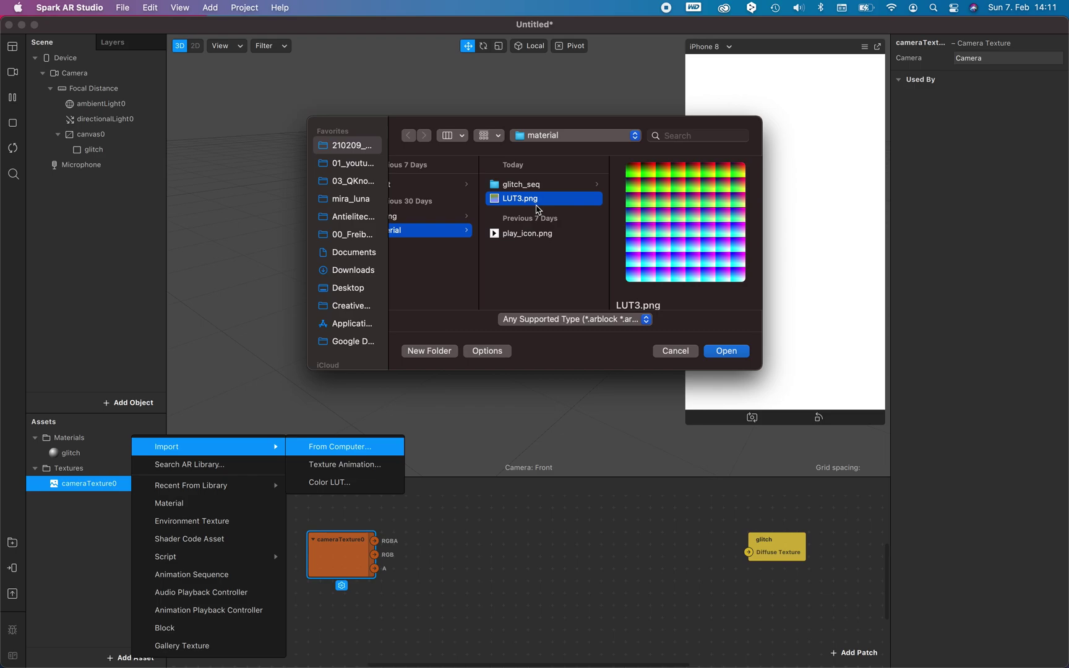
pyautogui.click(726, 351)
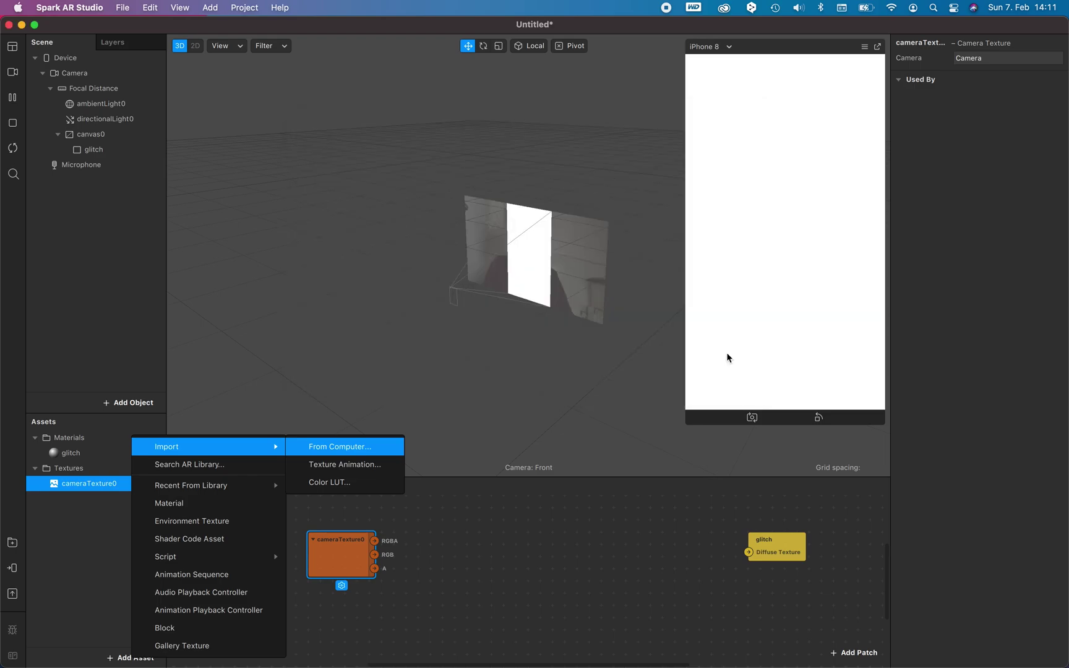
pyautogui.moveTo(62, 501); pyautogui.dragTo(362, 608)
pyautogui.click(73, 590)
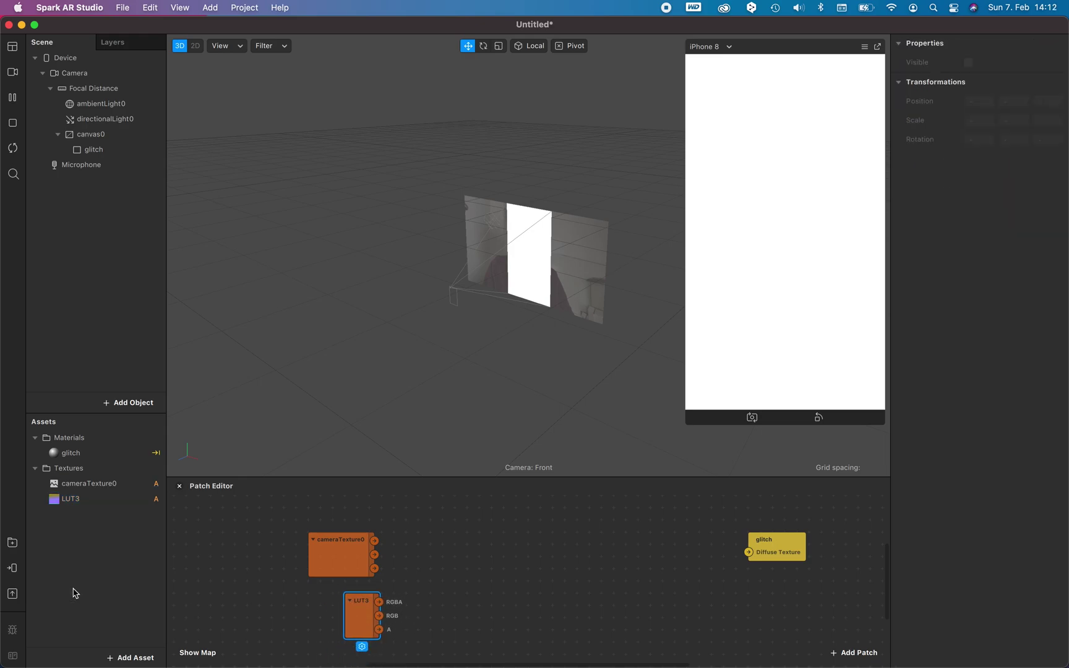
# Open the AR Library's Patch Assets and browse the All Patch Assets list.
pyautogui.click(12, 543)
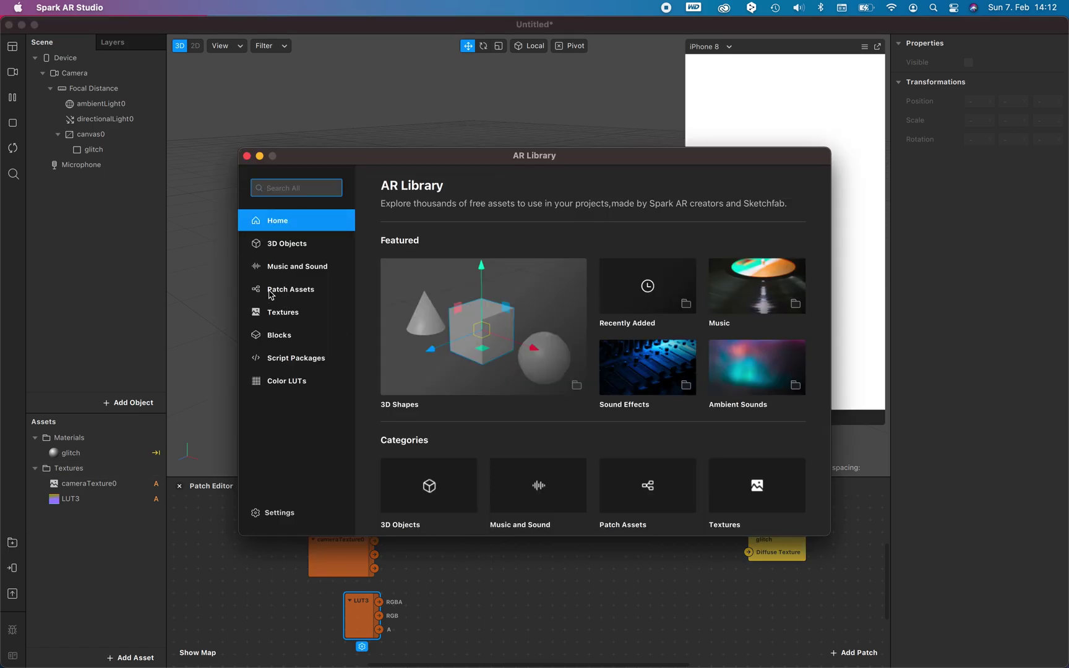
pyautogui.click(294, 291)
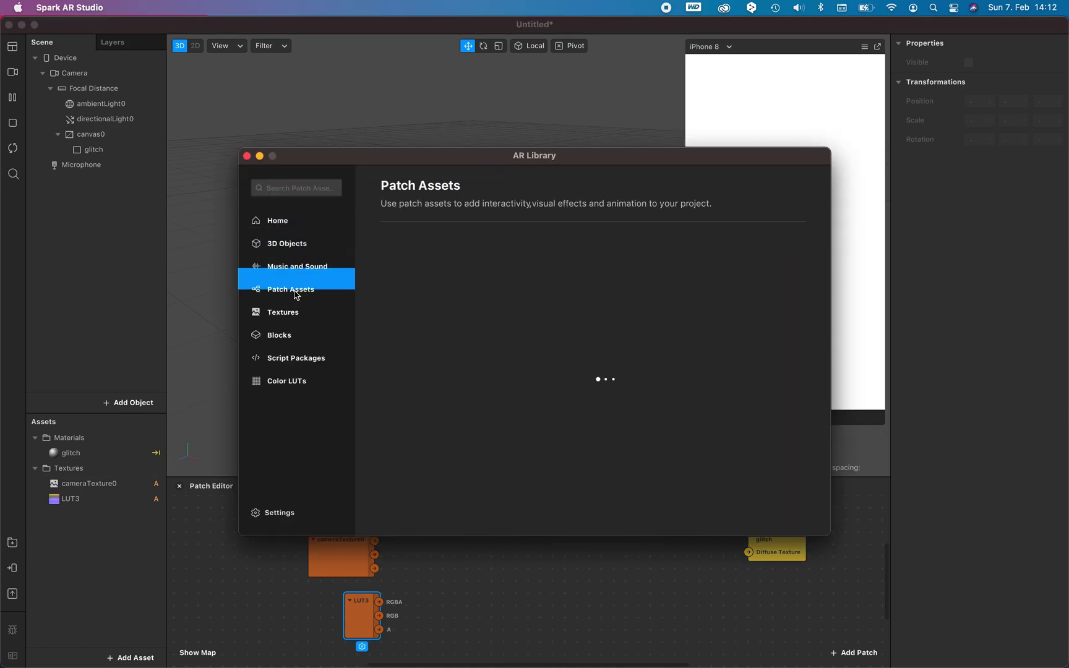
pyautogui.scroll(-5, 533, 391)
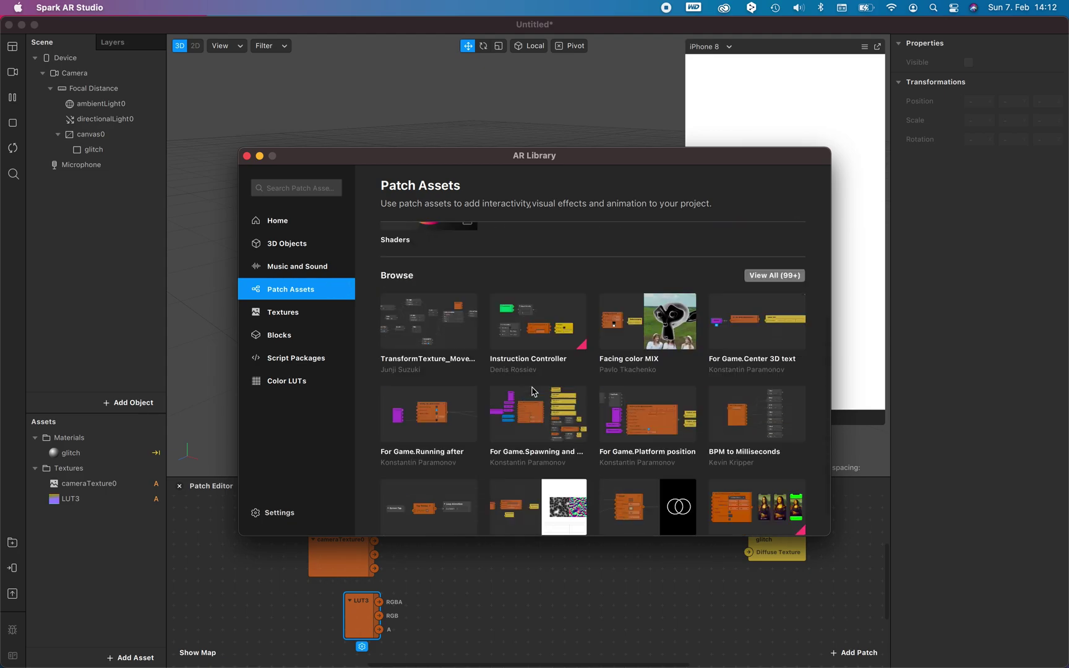
pyautogui.click(775, 209)
pyautogui.scroll(-12, 701, 382)
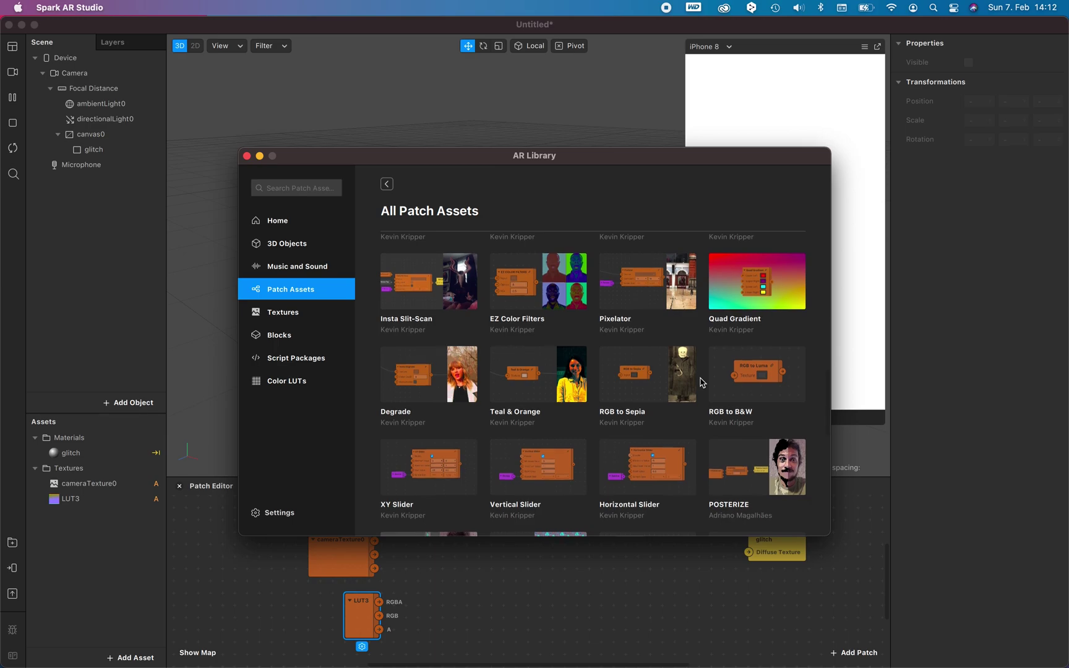
pyautogui.scroll(-10, 699, 374)
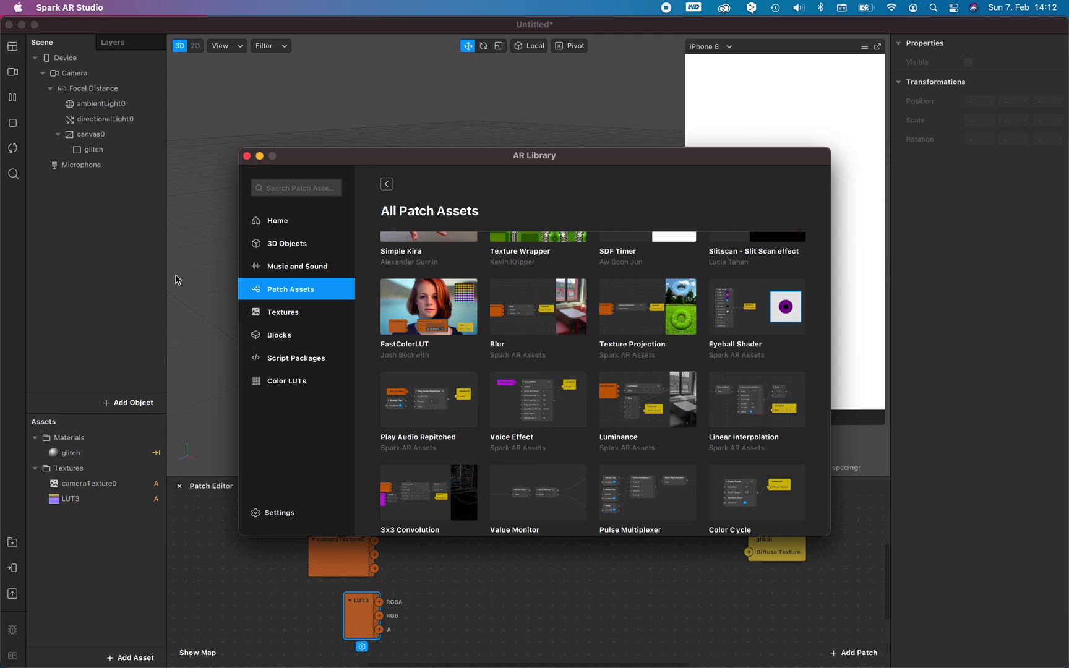
# Get the FastColorLUT patch asset from the AR Library.
pyautogui.click(443, 318)
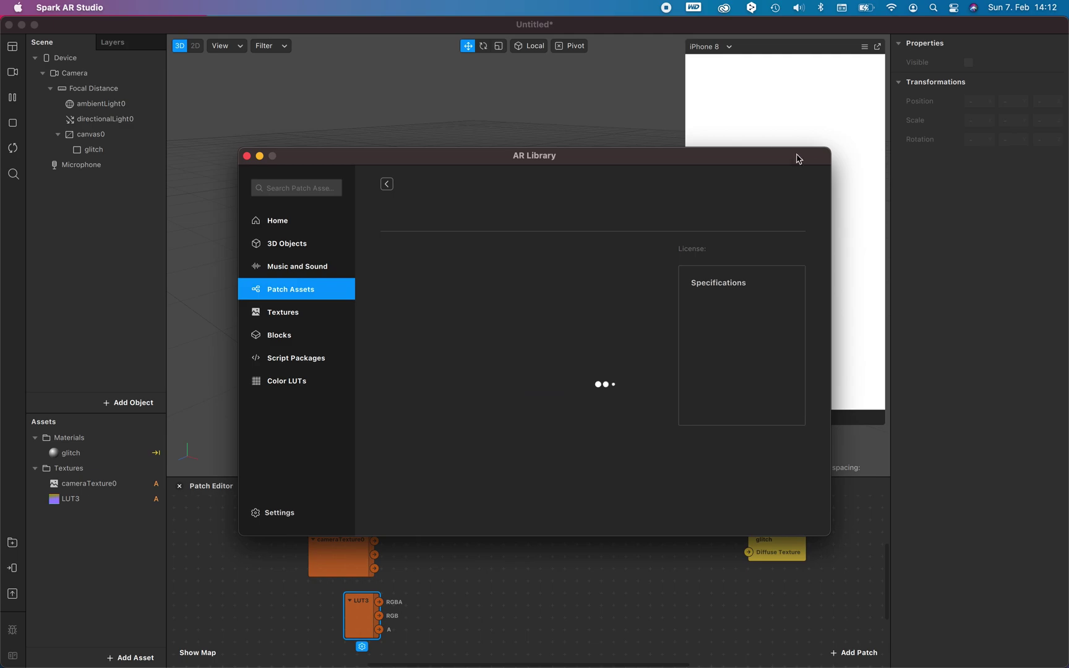
pyautogui.click(763, 212)
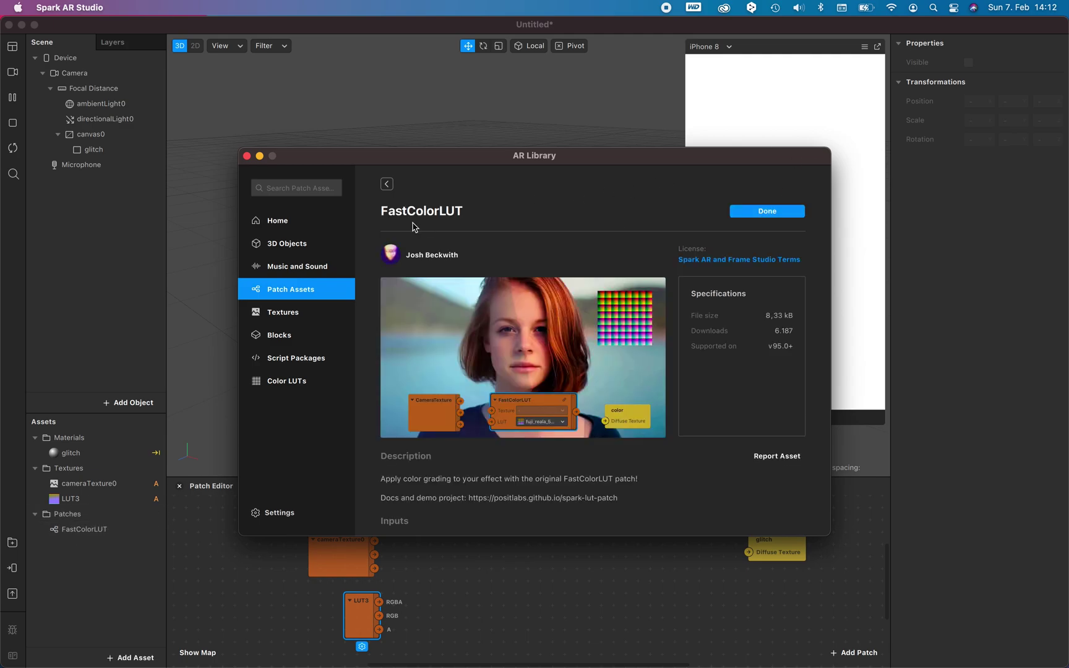
pyautogui.click(387, 184)
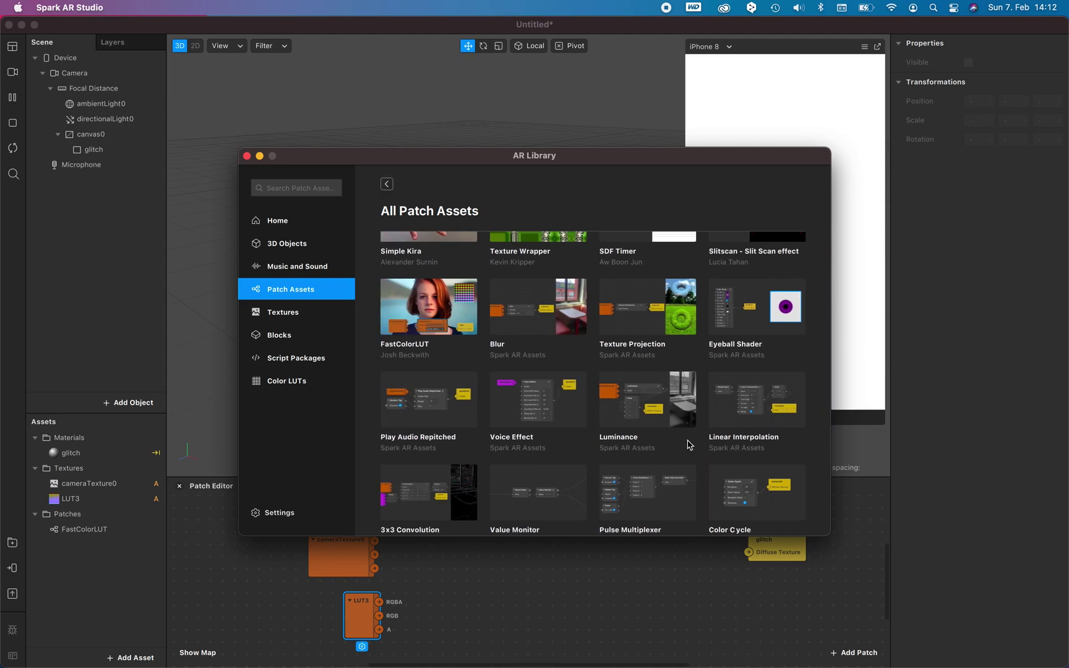
pyautogui.scroll(-5, 592, 374)
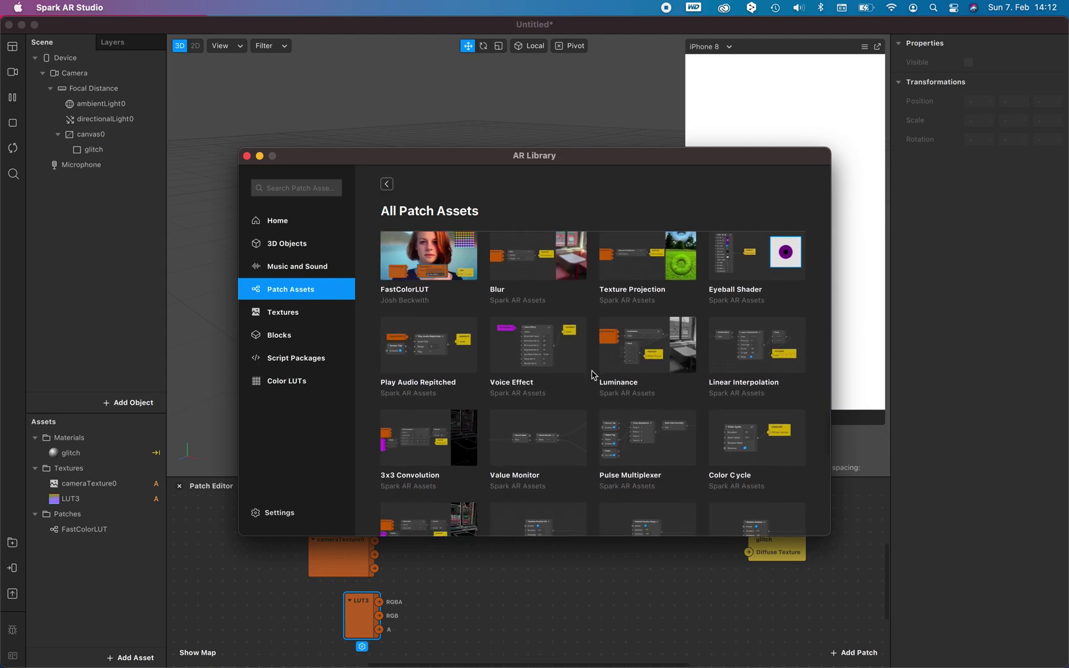
pyautogui.scroll(5, 592, 374)
pyautogui.scroll(-8, 592, 374)
pyautogui.scroll(-8, 592, 375)
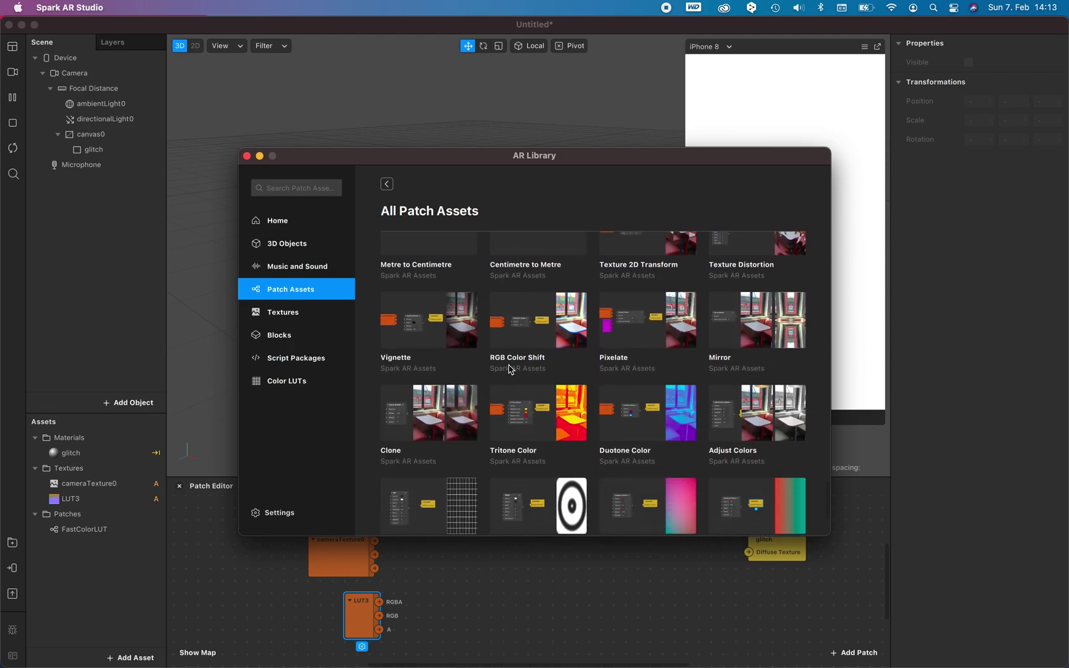
# Import the RGB Color Shift patch asset into the project.
pyautogui.click(542, 345)
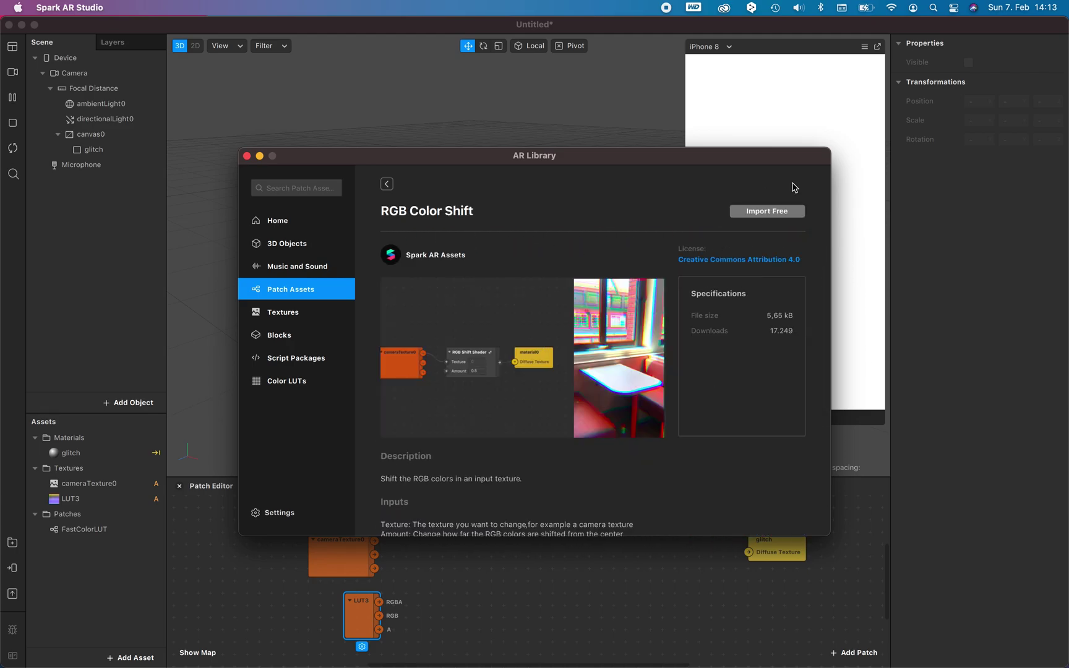
pyautogui.click(760, 215)
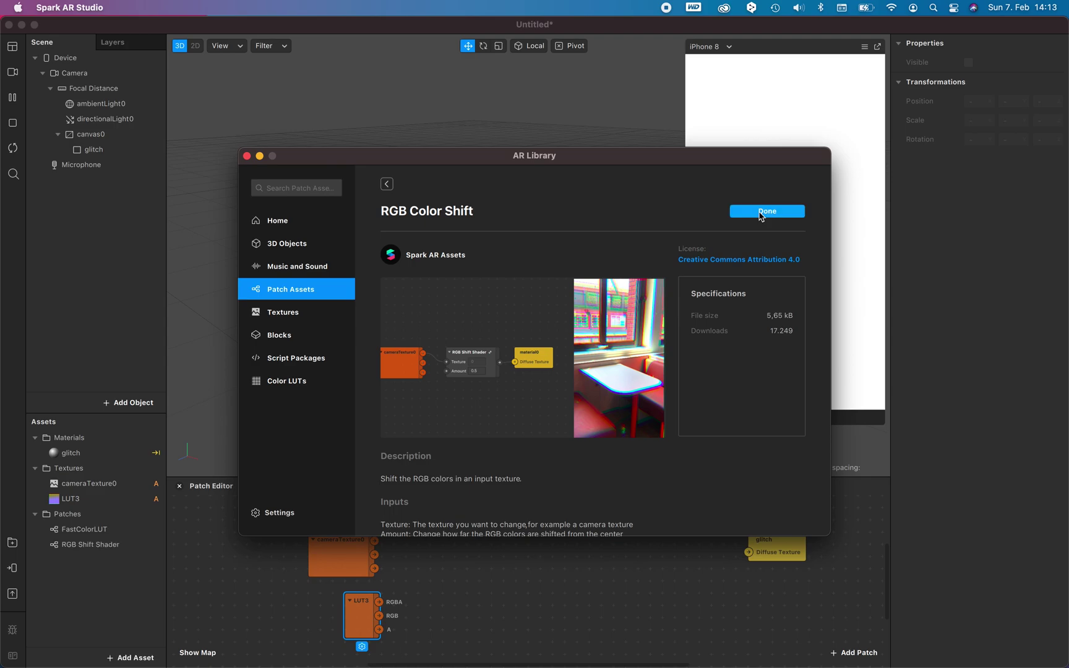
pyautogui.click(388, 185)
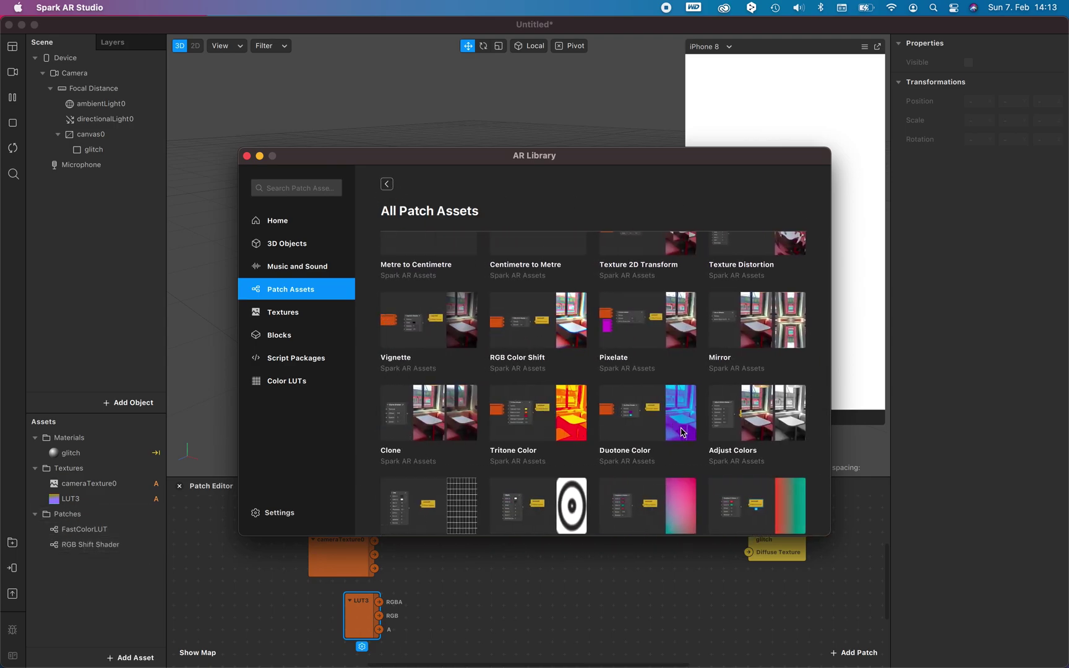
pyautogui.scroll(2, 683, 432)
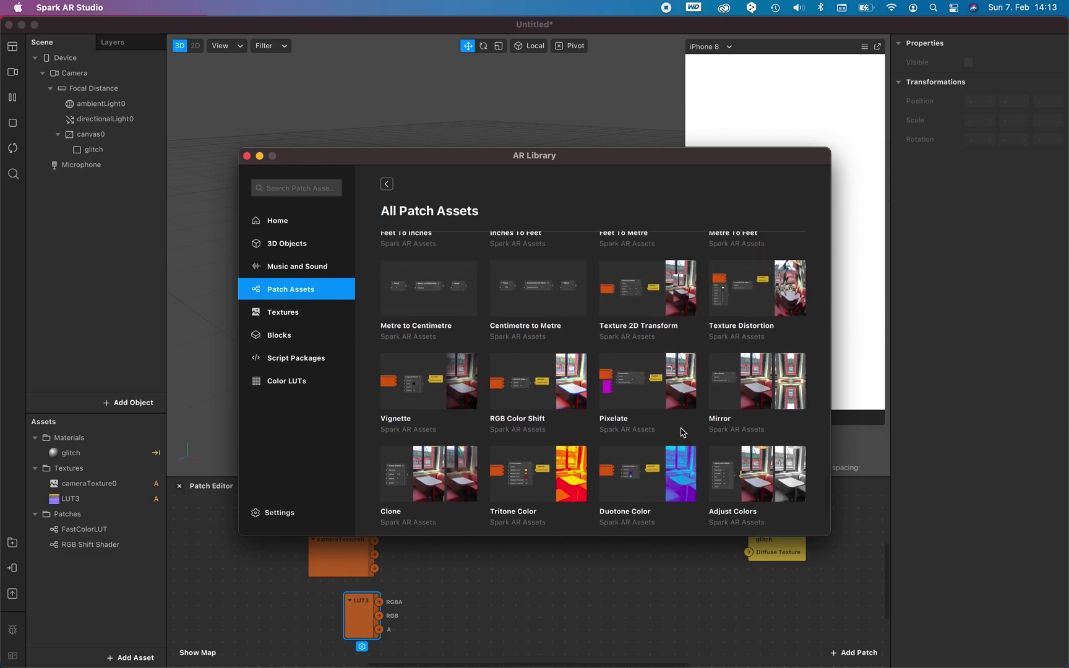
# Import the Texture Distortion patch asset and add FastColorLUT to the patch graph.
pyautogui.click(759, 335)
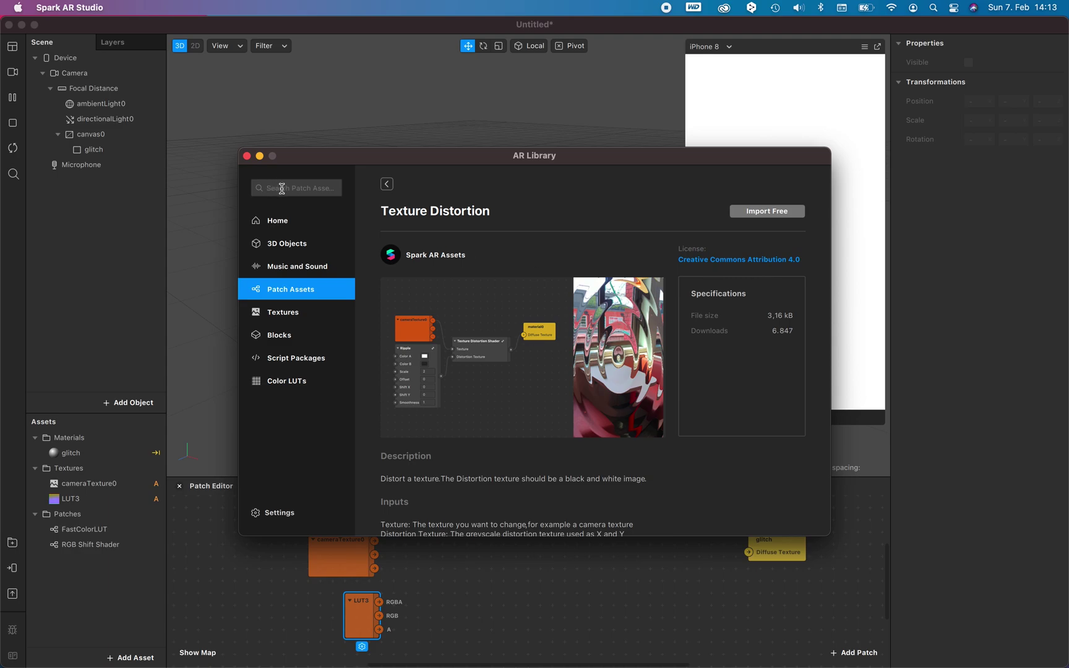
pyautogui.click(747, 212)
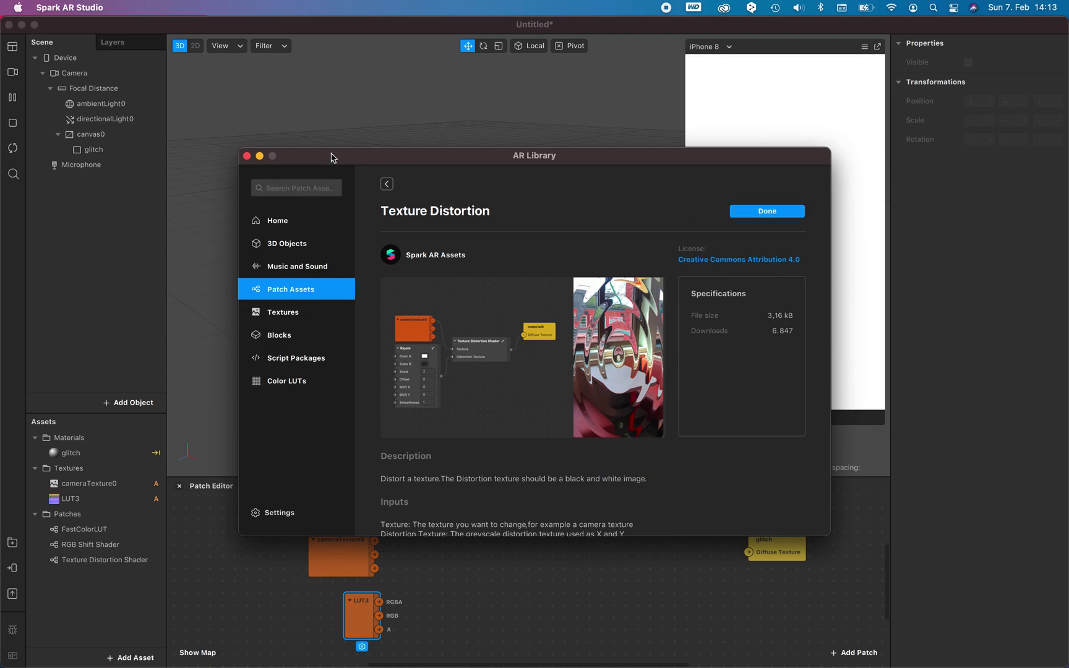
pyautogui.click(247, 156)
pyautogui.moveTo(84, 529); pyautogui.dragTo(520, 570)
# Wire cameraTexture0 and LUT3 into FastColorLUT, and its output into glitch's Diffuse Texture.
pyautogui.moveTo(375, 540); pyautogui.dragTo(493, 577)
pyautogui.moveTo(378, 602); pyautogui.dragTo(492, 591)
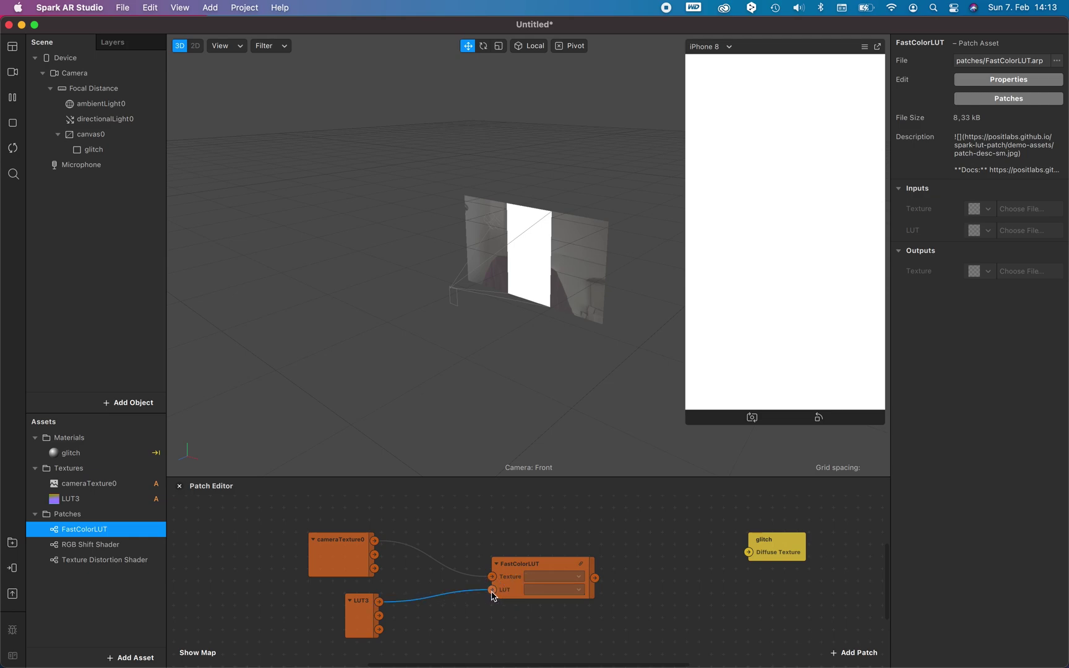
pyautogui.moveTo(594, 577); pyautogui.dragTo(748, 552)
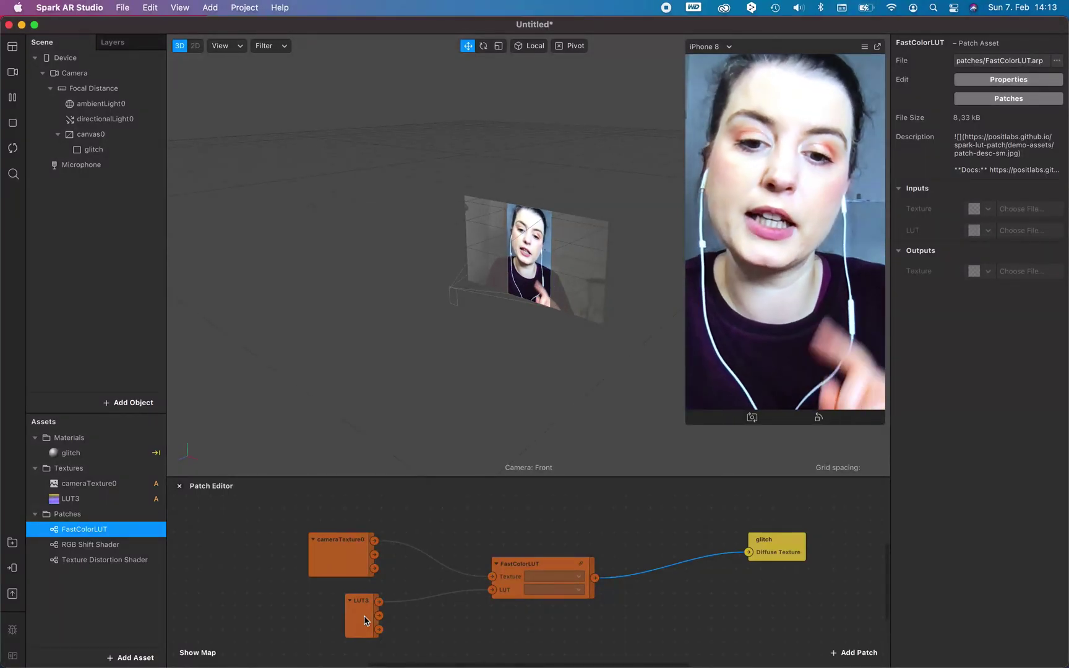
pyautogui.moveTo(547, 581); pyautogui.dragTo(584, 580)
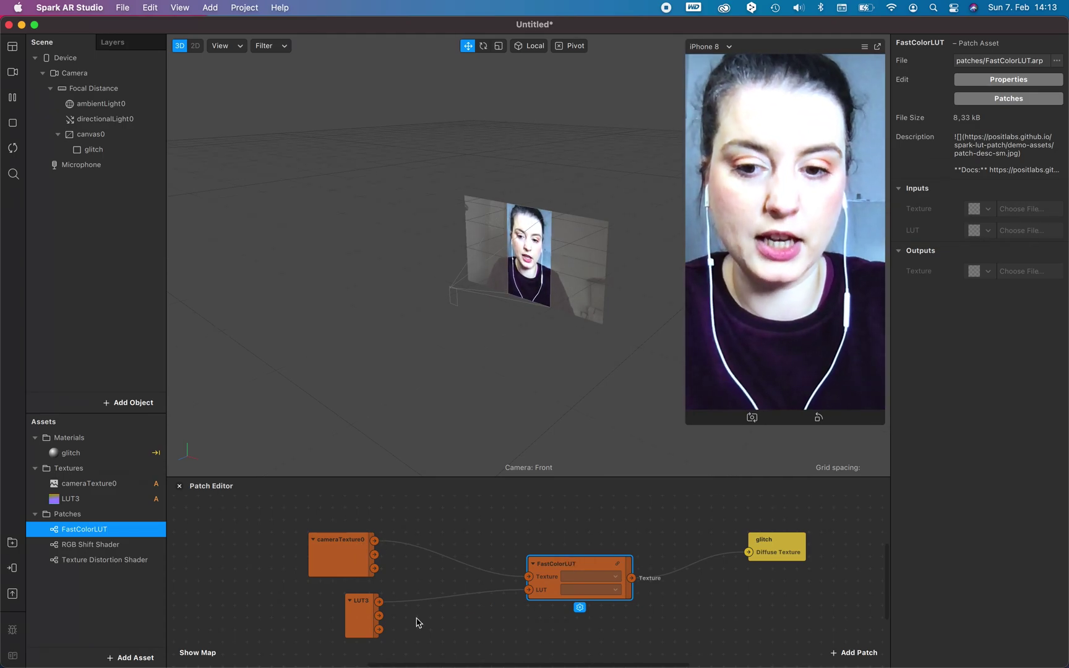
pyautogui.click(448, 569)
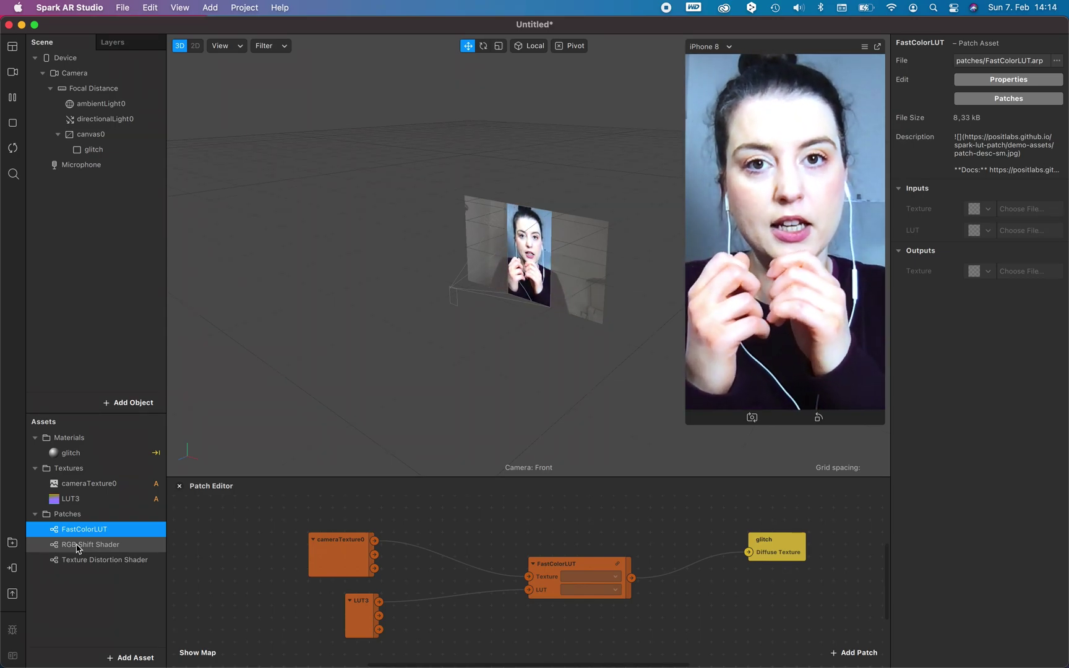
pyautogui.moveTo(78, 549); pyautogui.dragTo(422, 544)
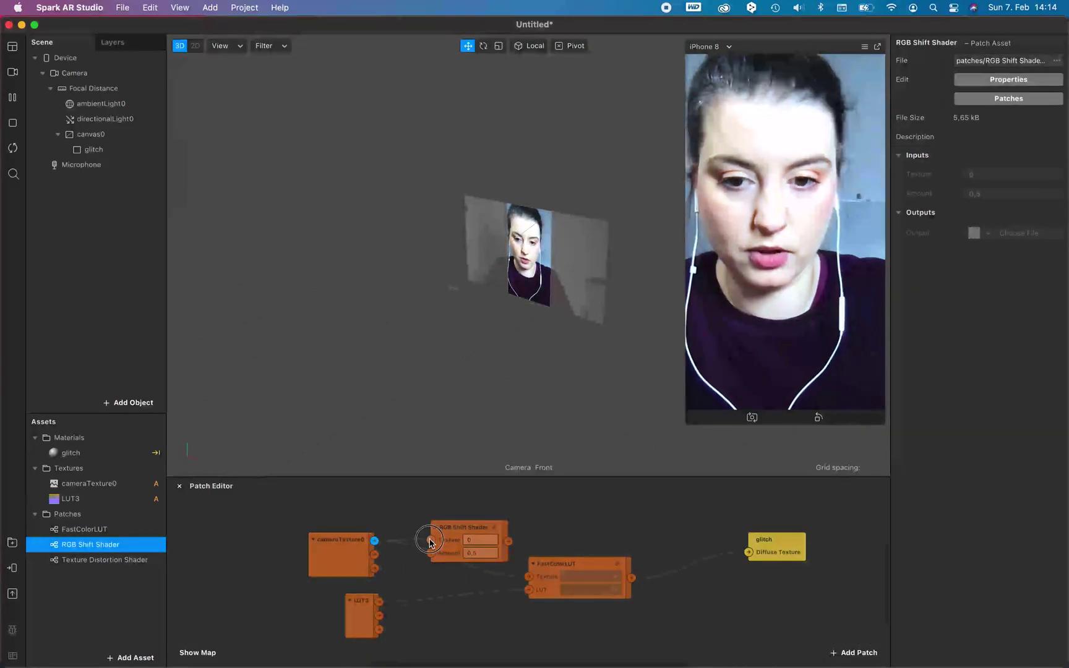
# Route cameraTexture0 through the RGB Shift Shader into FastColorLUT, with Amount 0,1.
pyautogui.moveTo(430, 544); pyautogui.dragTo(431, 542)
pyautogui.moveTo(507, 541); pyautogui.dragTo(529, 578)
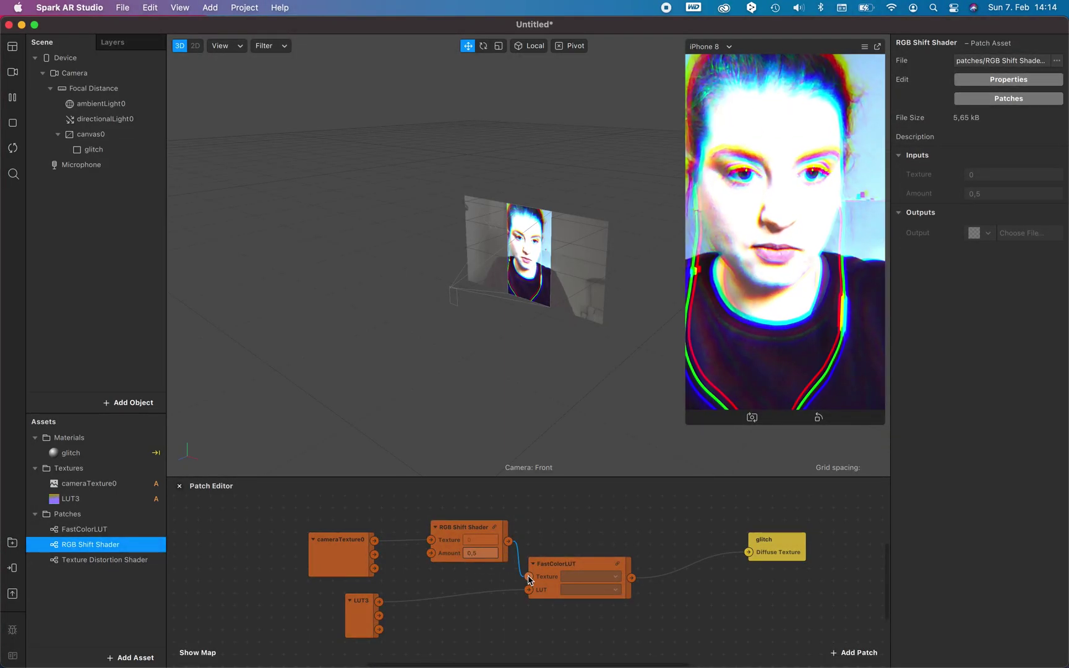
pyautogui.moveTo(484, 533); pyautogui.dragTo(472, 546)
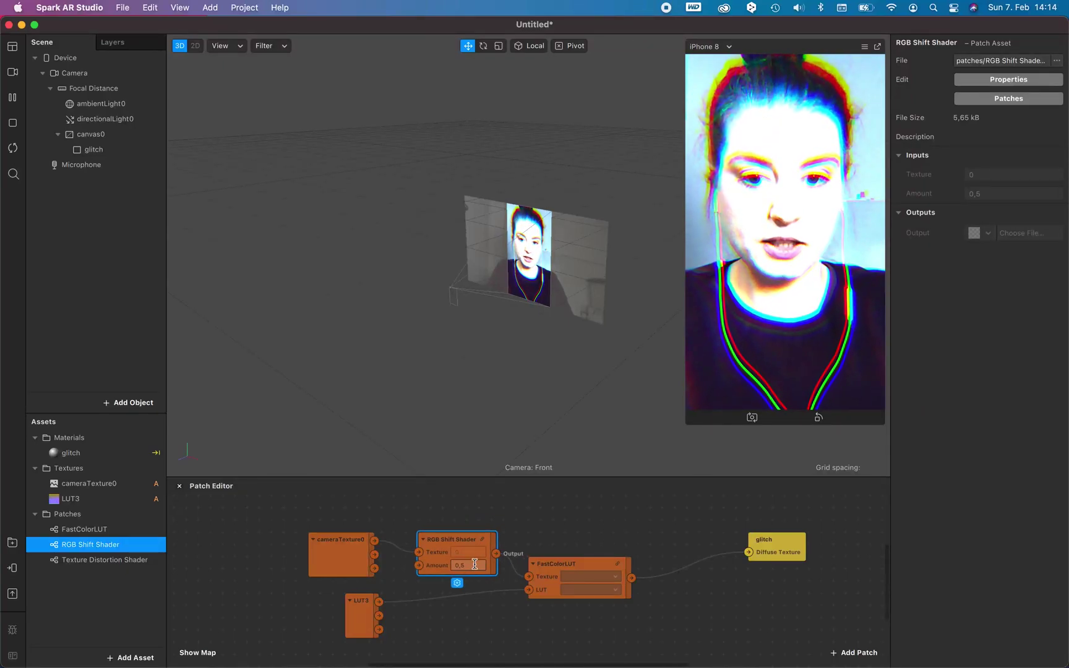
pyautogui.click(475, 564)
pyautogui.write('1')
pyautogui.click(511, 619)
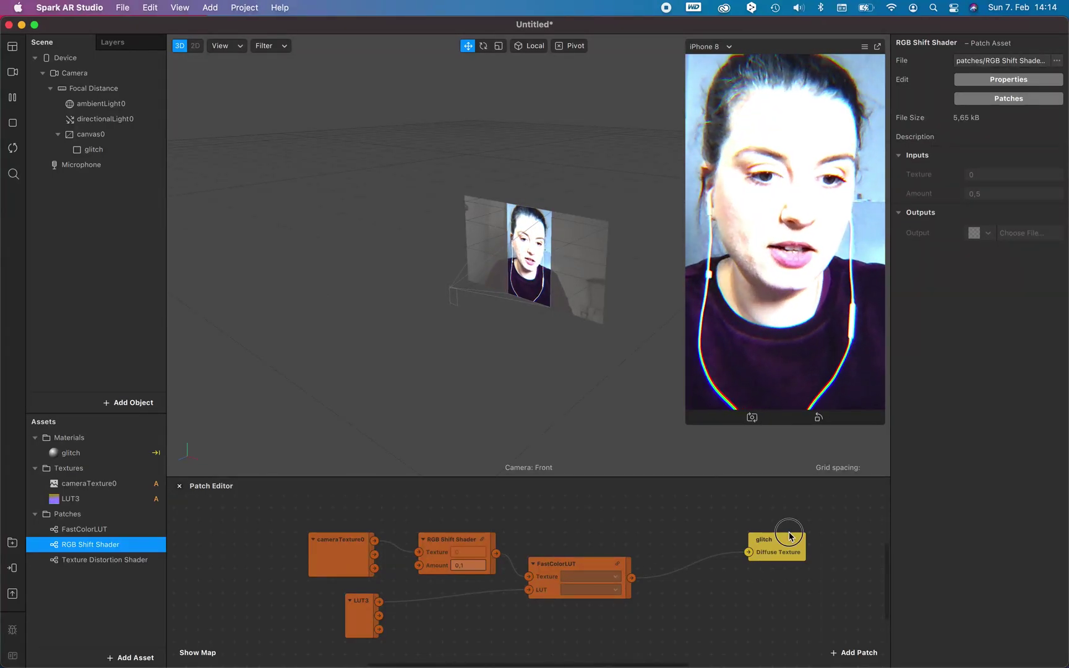
pyautogui.moveTo(789, 536); pyautogui.dragTo(797, 560)
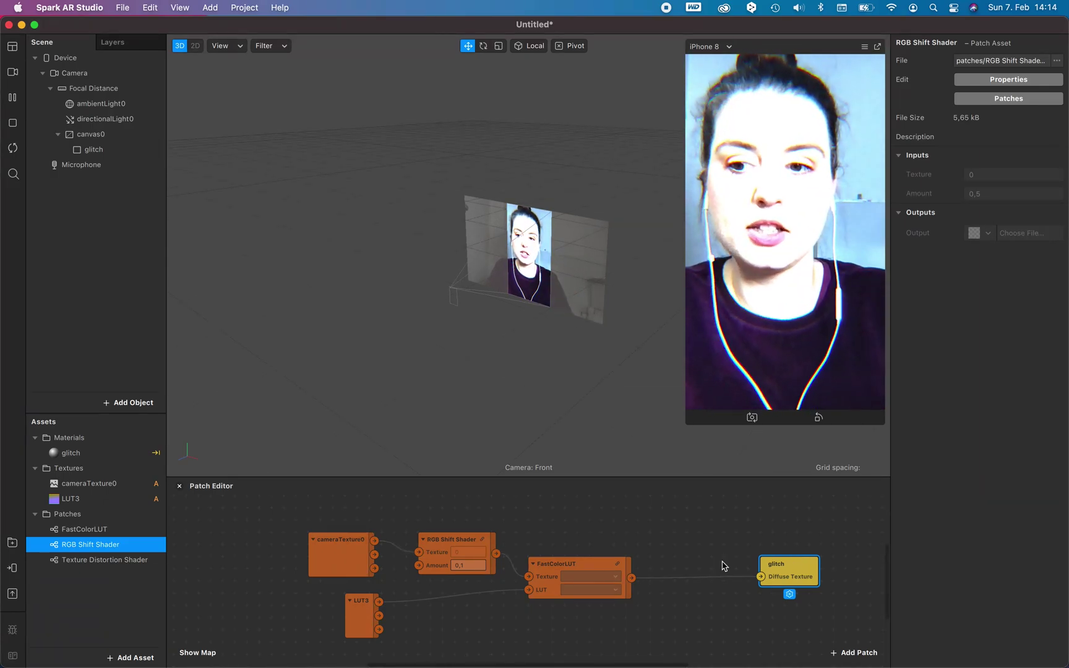
# Set the LUT3 texture to No compression and its Filtering to None.
pyautogui.click(85, 500)
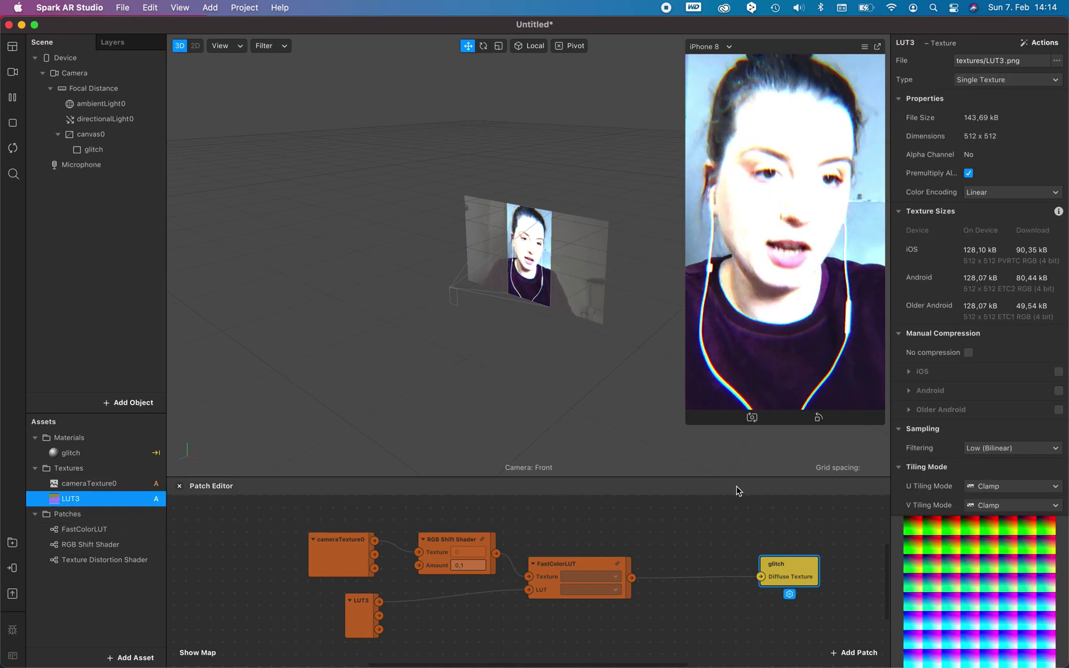
pyautogui.click(968, 353)
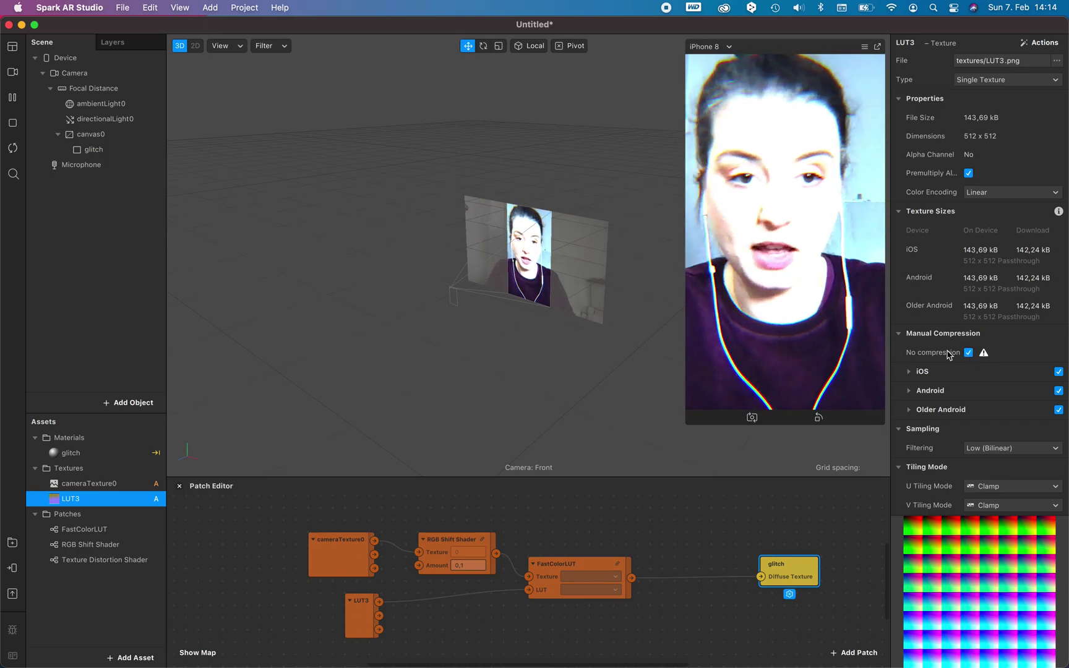
pyautogui.click(999, 448)
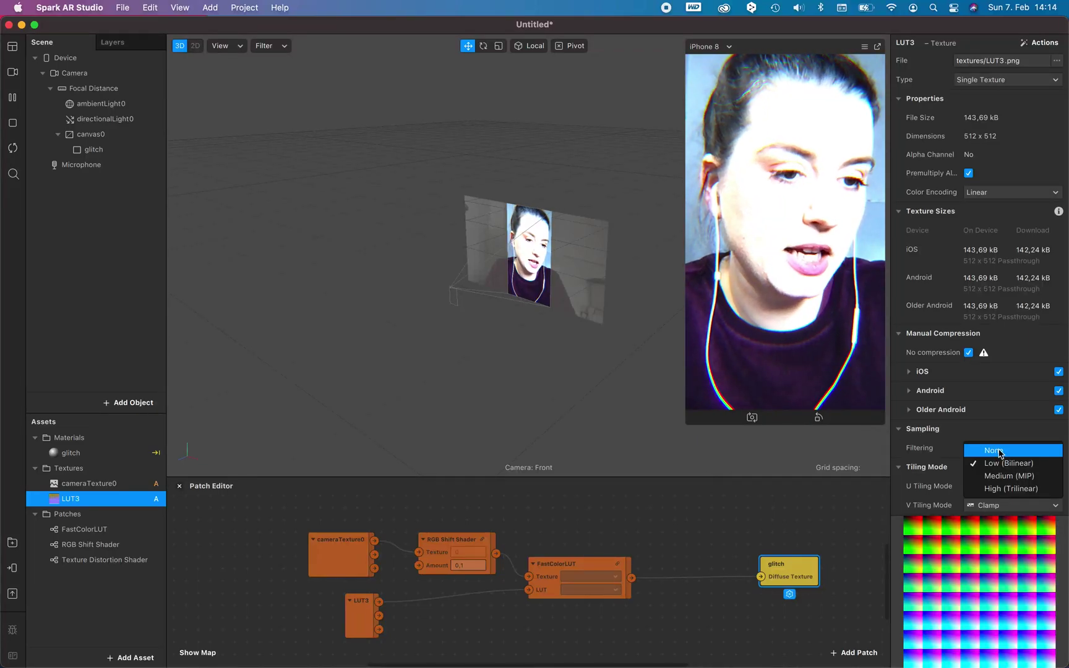
pyautogui.click(999, 451)
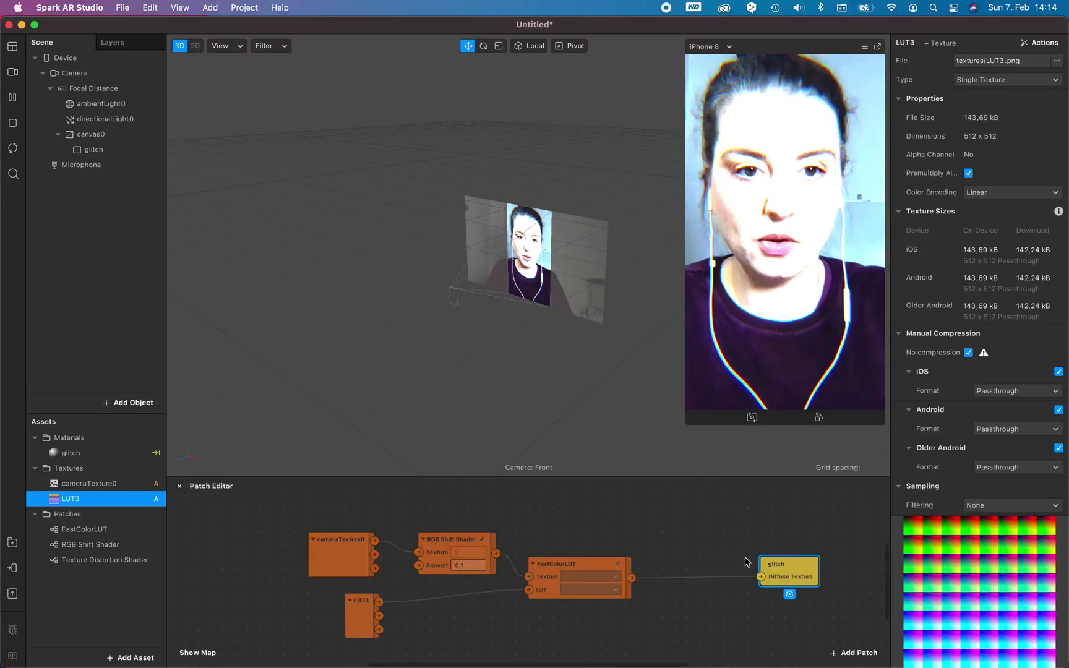
pyautogui.hscroll(3, 813, 578)
pyautogui.scroll(-2, 814, 579)
pyautogui.hscroll(3, 811, 585)
pyautogui.scroll(1, 811, 585)
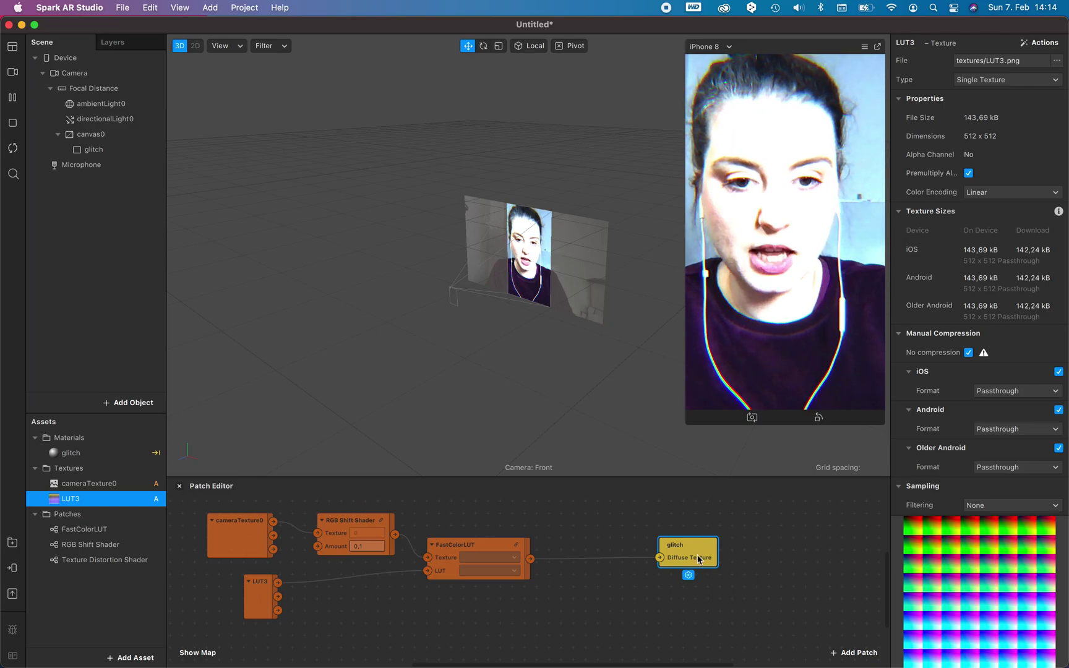
pyautogui.moveTo(699, 559); pyautogui.dragTo(796, 571)
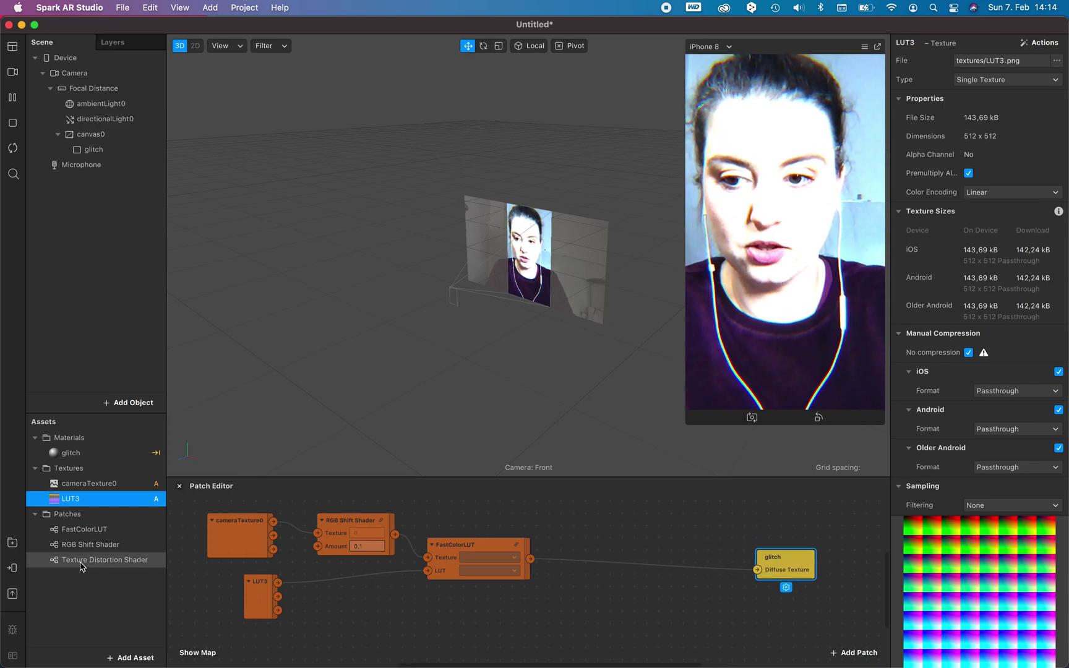
# Add a Texture Distortion Shader fed by FastColorLUT and wired into glitch's Diffuse Texture.
pyautogui.moveTo(79, 564); pyautogui.dragTo(634, 566)
pyautogui.moveTo(530, 560); pyautogui.dragTo(586, 582)
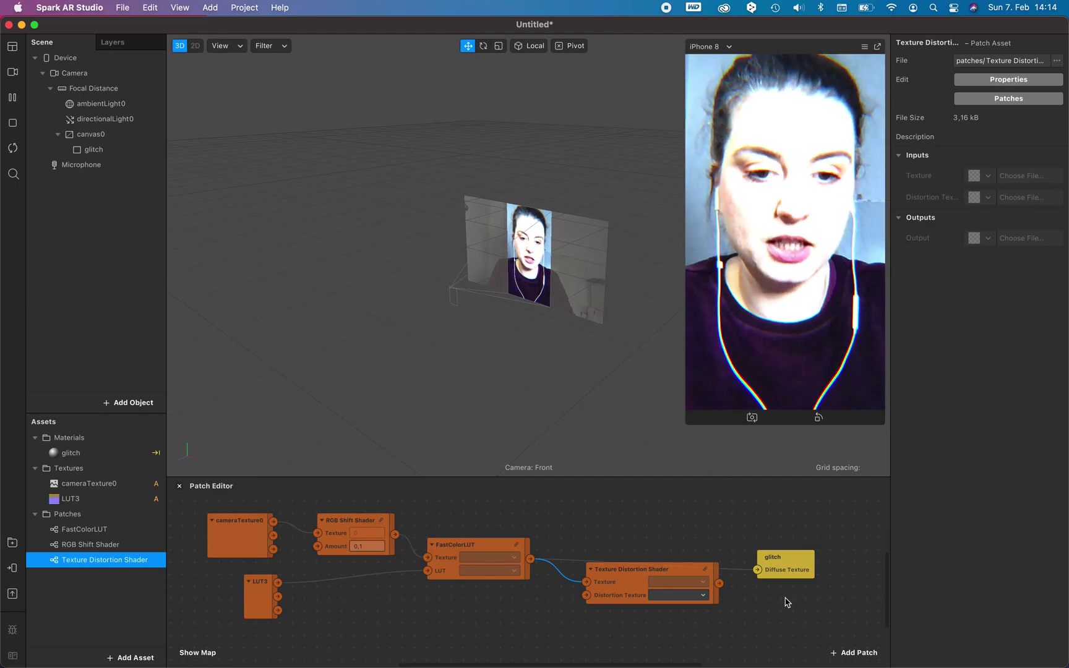
pyautogui.moveTo(777, 566); pyautogui.dragTo(815, 554)
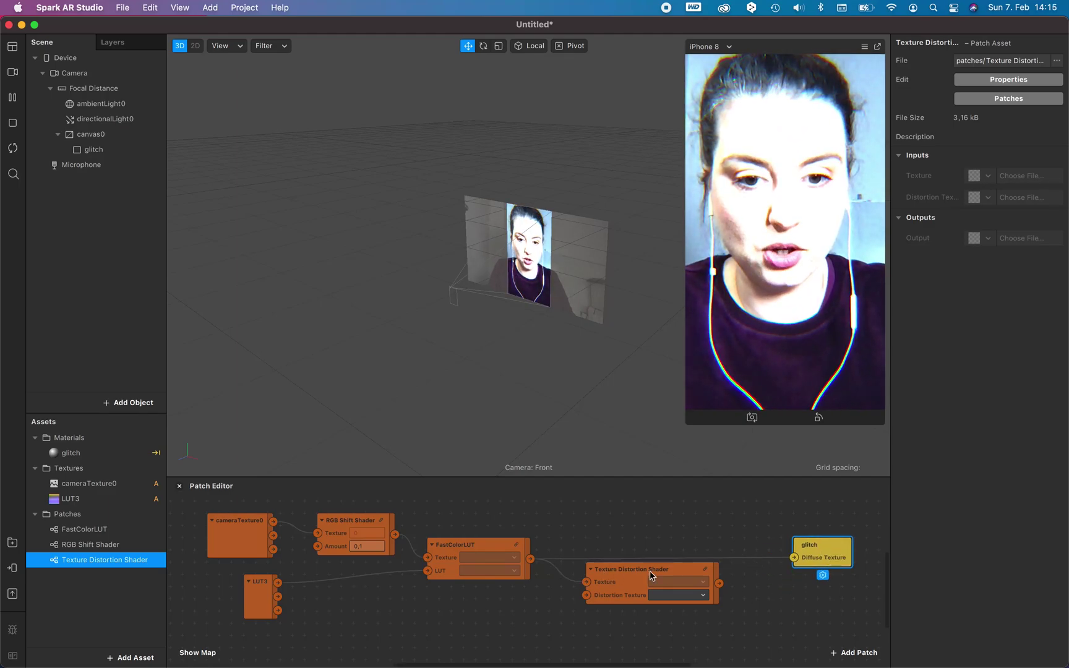
pyautogui.moveTo(718, 583); pyautogui.dragTo(798, 573)
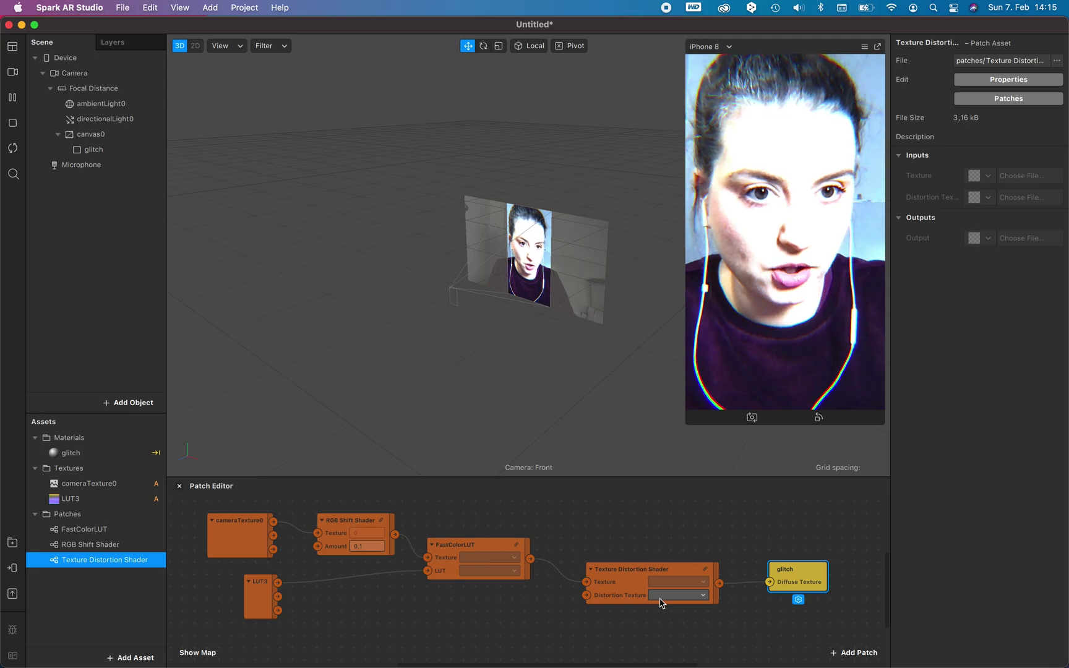
pyautogui.click(127, 658)
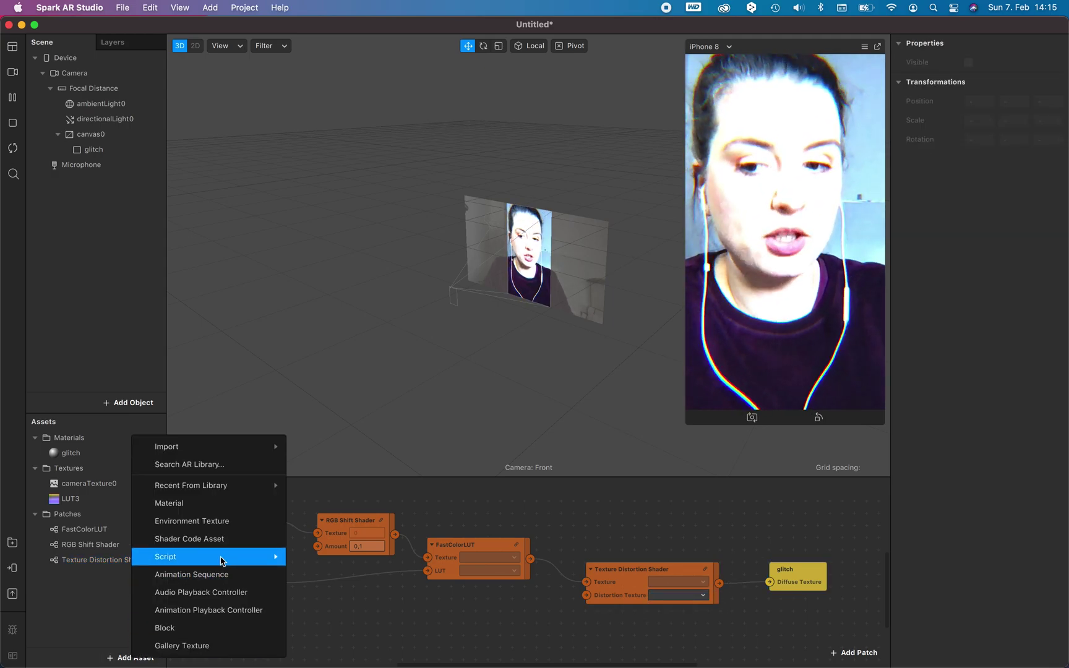
# Create an animation sequence asset, rename it glitch_Seq, and drag it into the Patch Editor.
pyautogui.click(208, 575)
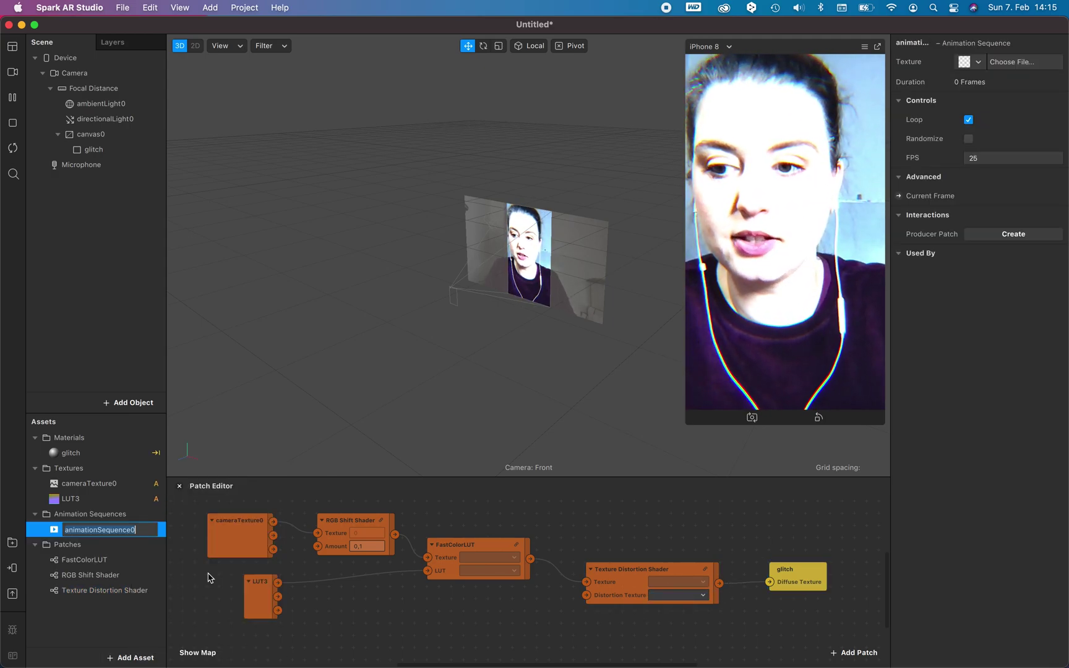
pyautogui.click(101, 530)
pyautogui.press('BackSpace')
pyautogui.press('BackSpace')
pyautogui.press('BackSpace')
pyautogui.press('BackSpace')
pyautogui.press('BackSpace')
pyautogui.press('BackSpace')
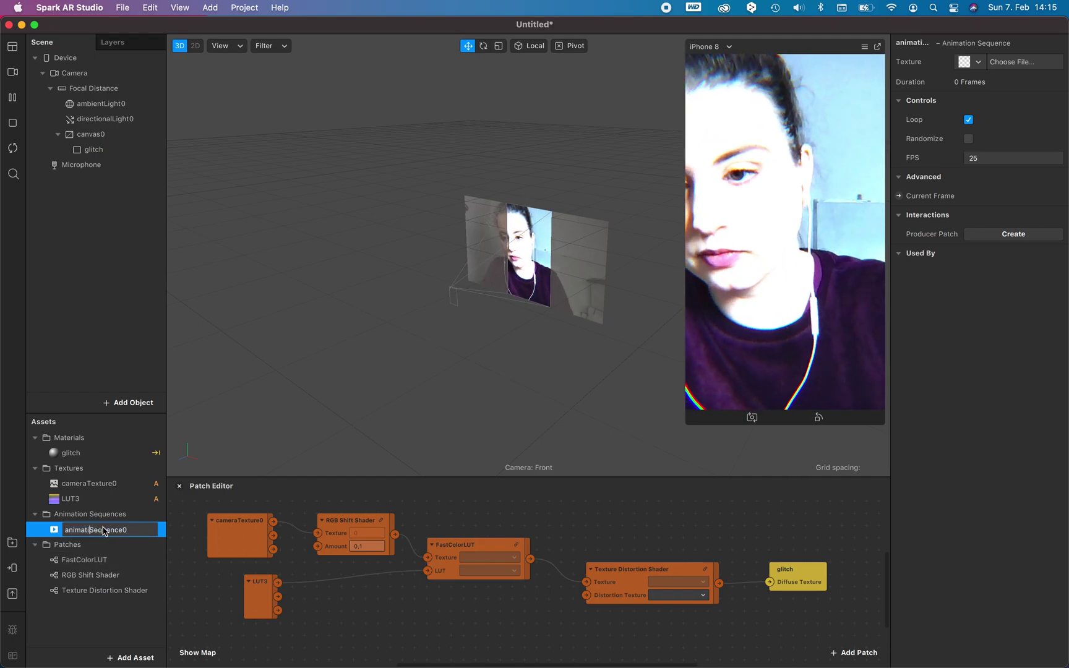
pyautogui.press('BackSpace')
pyautogui.press('BackSpace')
pyautogui.press('BackSpace')
pyautogui.write('glit')
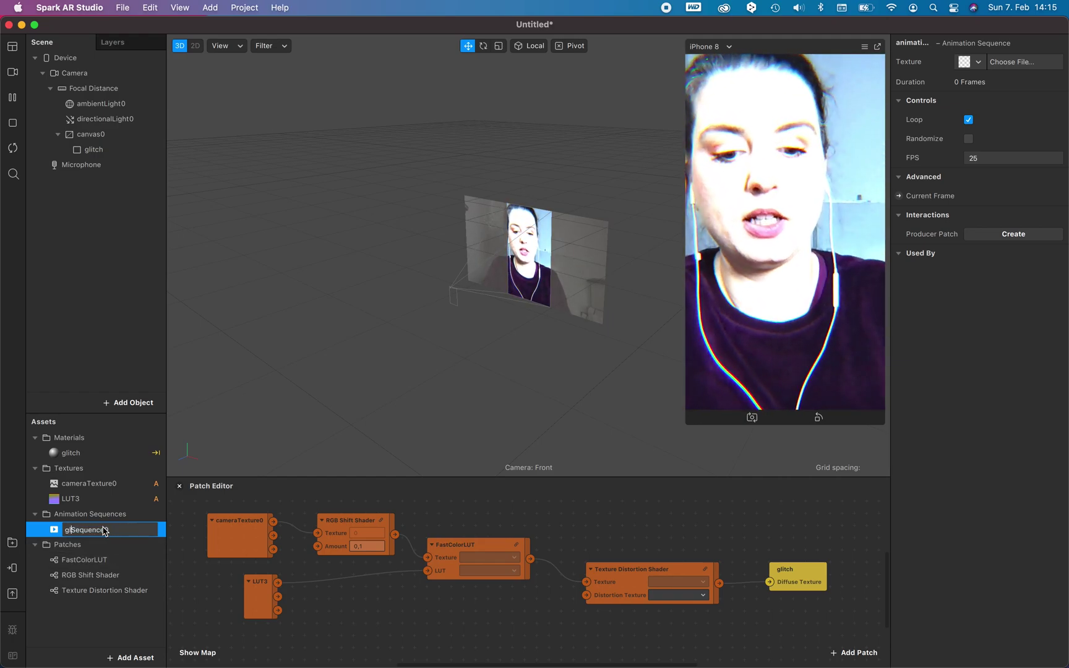
pyautogui.write('ch_')
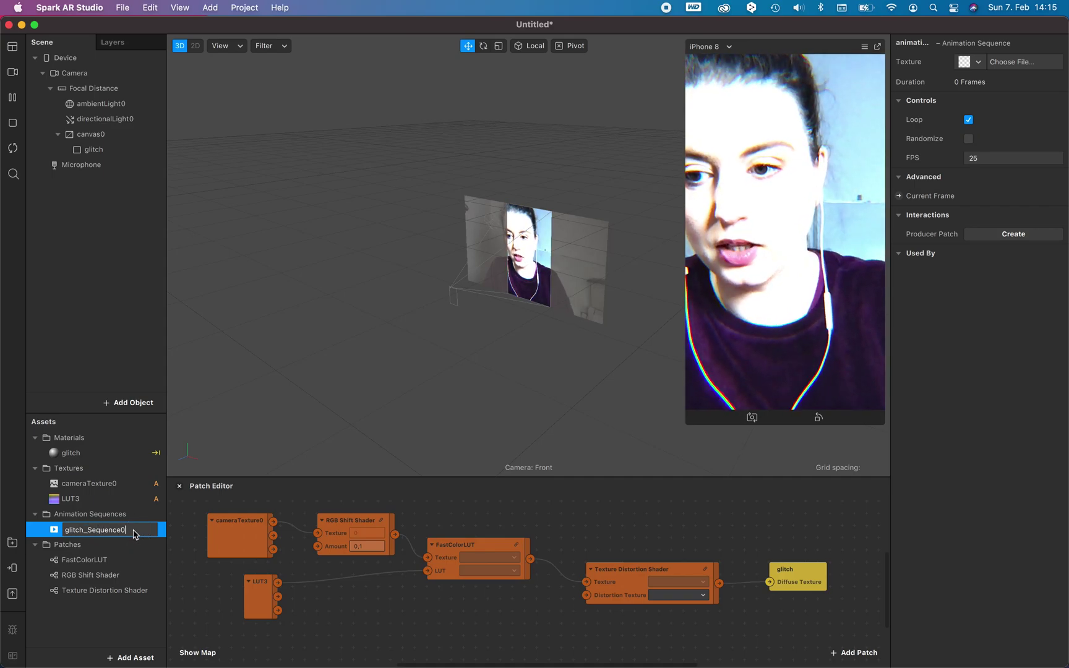
pyautogui.press('Return')
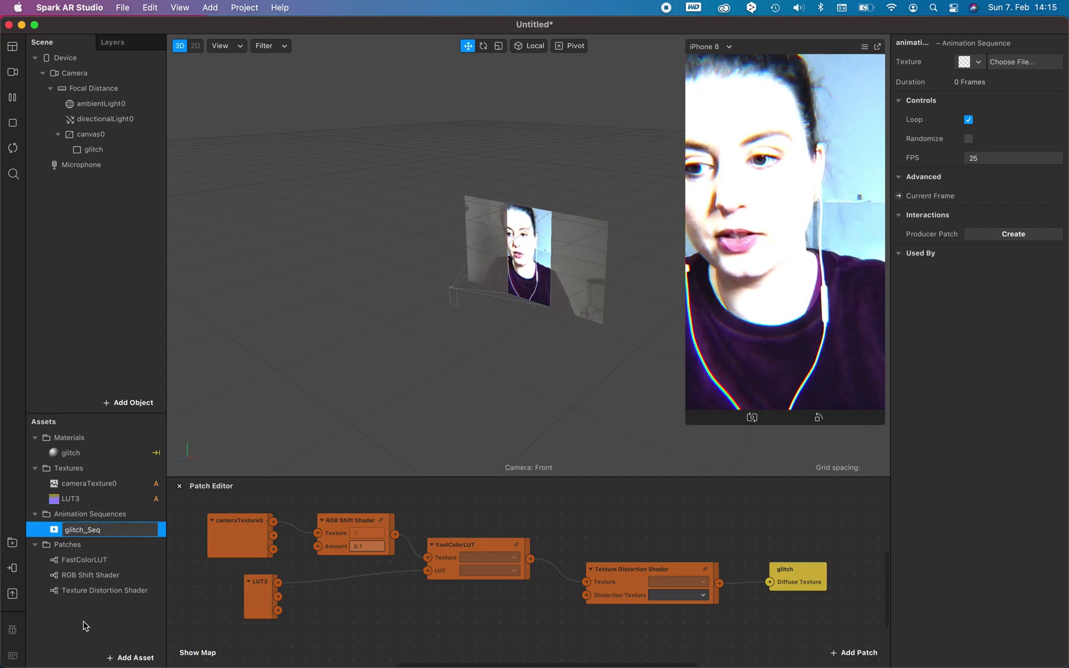
pyautogui.moveTo(78, 529); pyautogui.dragTo(517, 621)
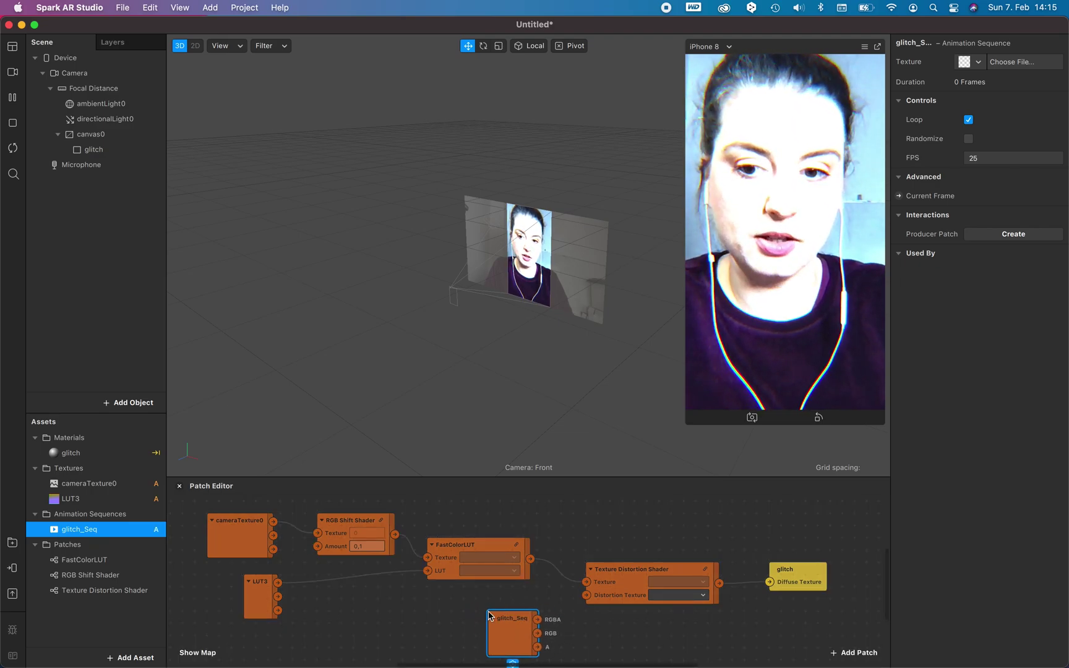
# Choose New Texture for glitch_Seq and open the glitch_seq frames folder.
pyautogui.click(978, 62)
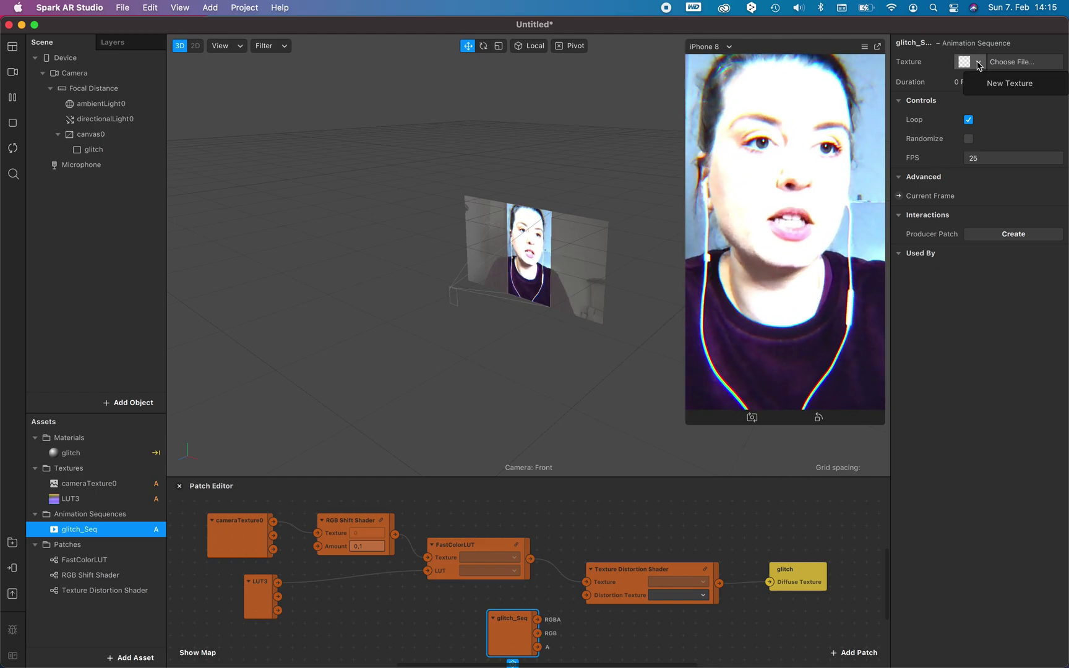
pyautogui.click(1013, 84)
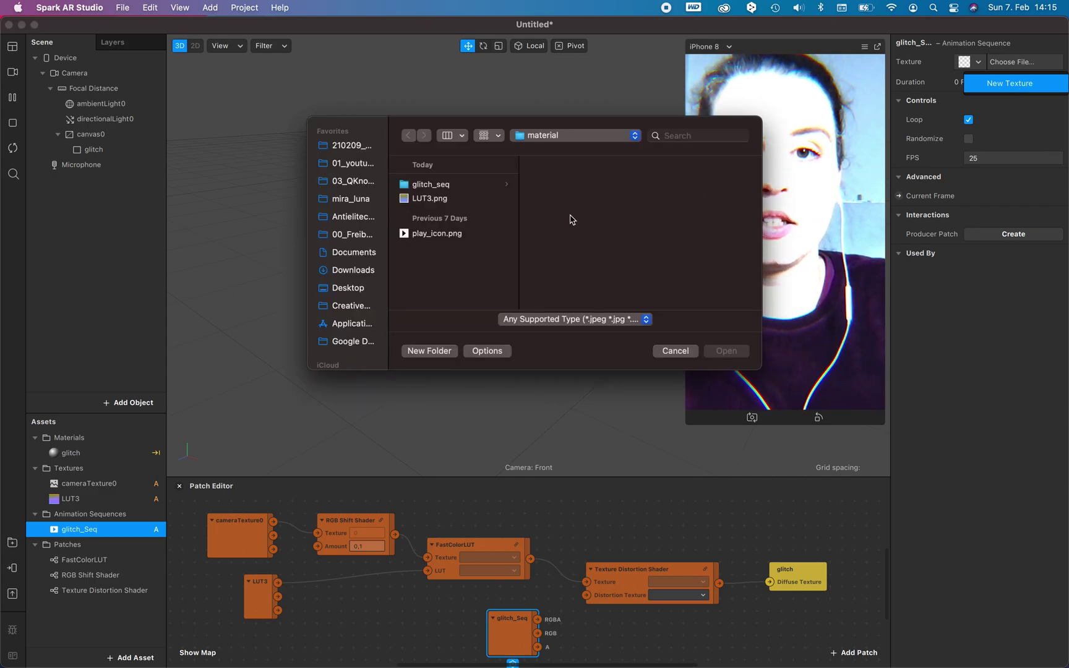
pyautogui.click(489, 185)
# Preview glitch_seq000.jpg and the next few frames in Quick Look.
pyautogui.click(551, 185)
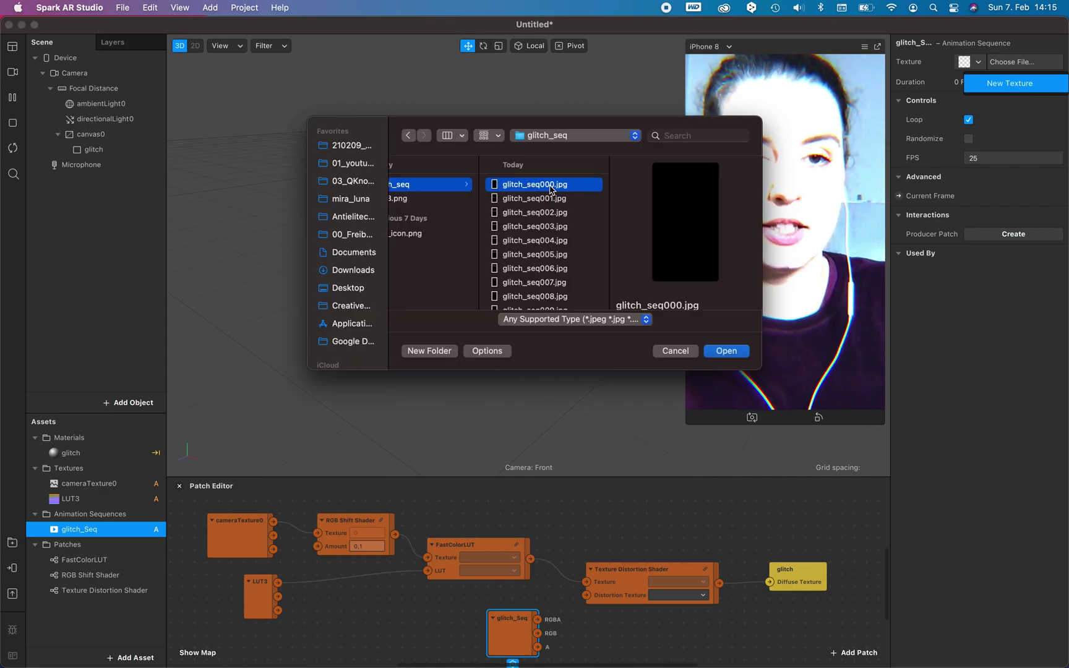
pyautogui.press('space')
pyautogui.press('Down')
pyautogui.press('Down')
pyautogui.press('Down')
pyautogui.press('Down')
pyautogui.press('Down')
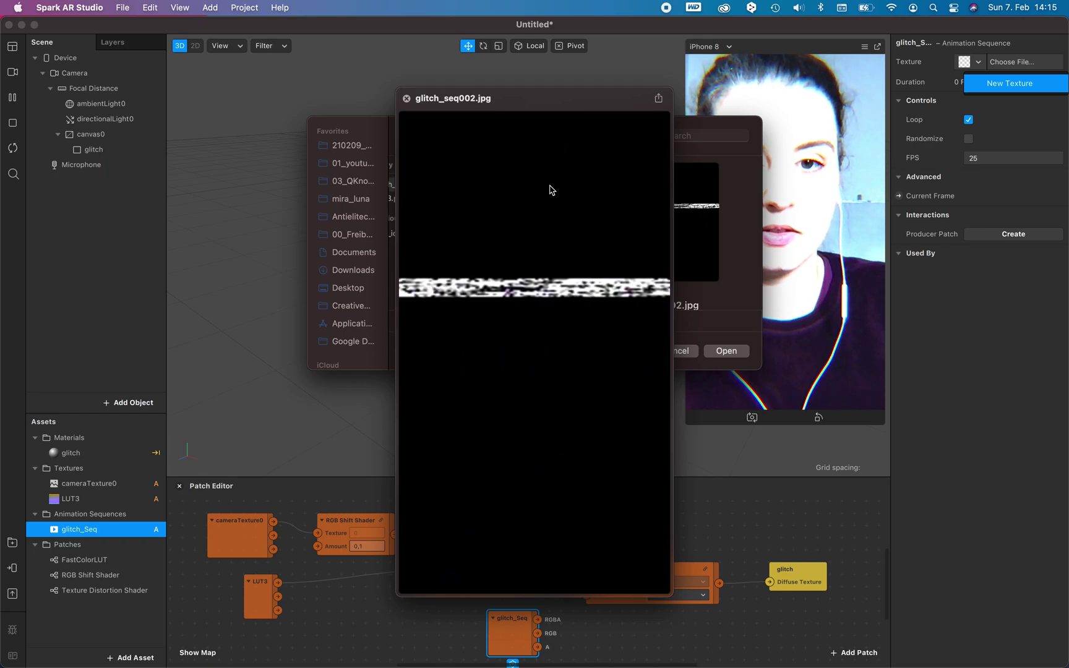
pyautogui.press('Down')
pyautogui.press('Down')
pyautogui.press('Down')
pyautogui.press('Down')
pyautogui.press('Down')
pyautogui.press('Down')
pyautogui.press('Down')
pyautogui.press('Down')
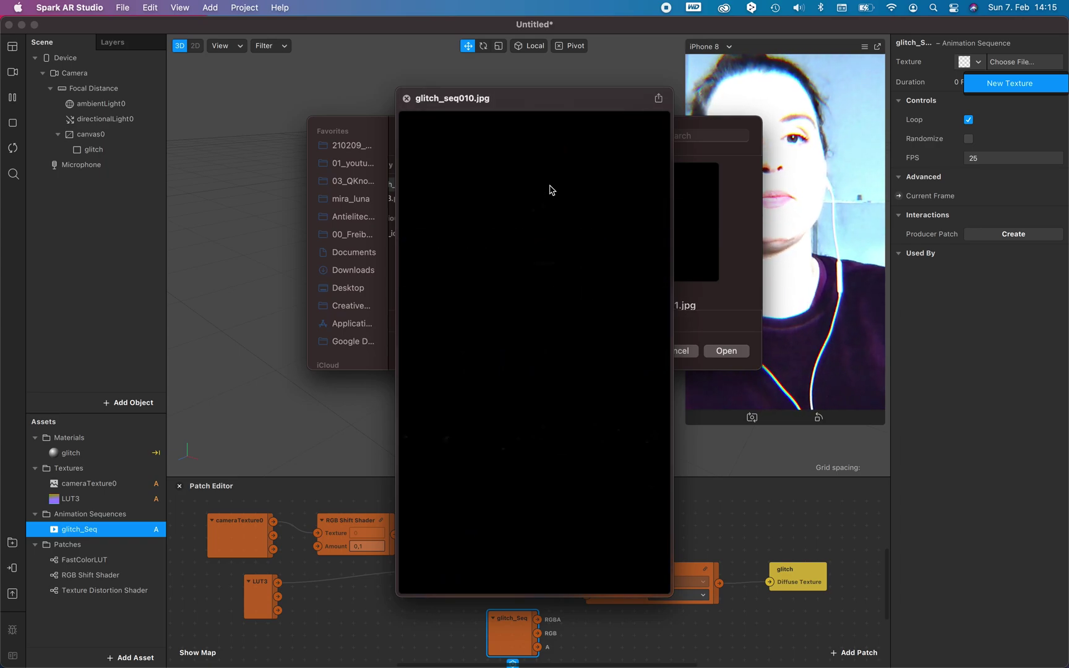
pyautogui.press('Down')
pyautogui.press('Down')
pyautogui.press('space')
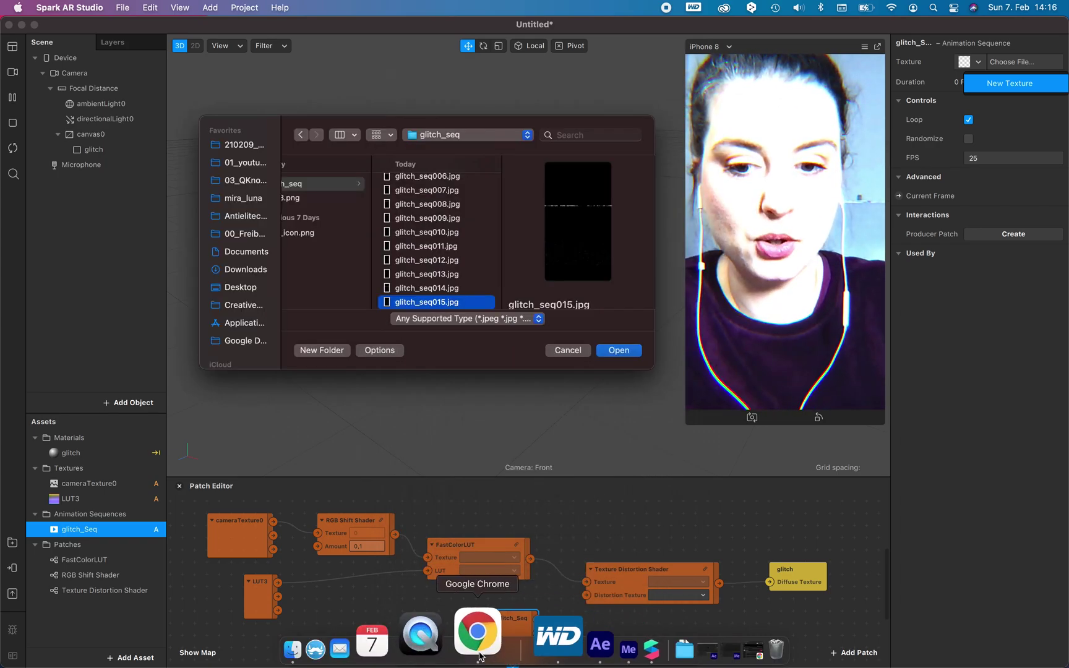
# Return to the YouTube search results for the glitch VHS footage query.
pyautogui.click(482, 648)
pyautogui.scroll(5, 470, 232)
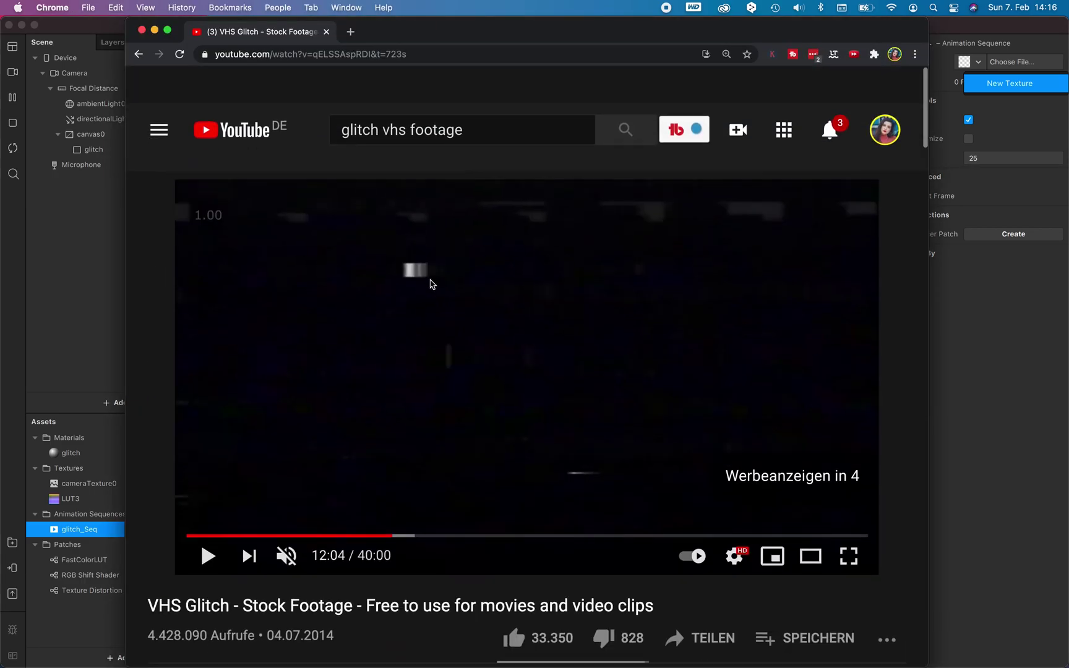
pyautogui.click(139, 54)
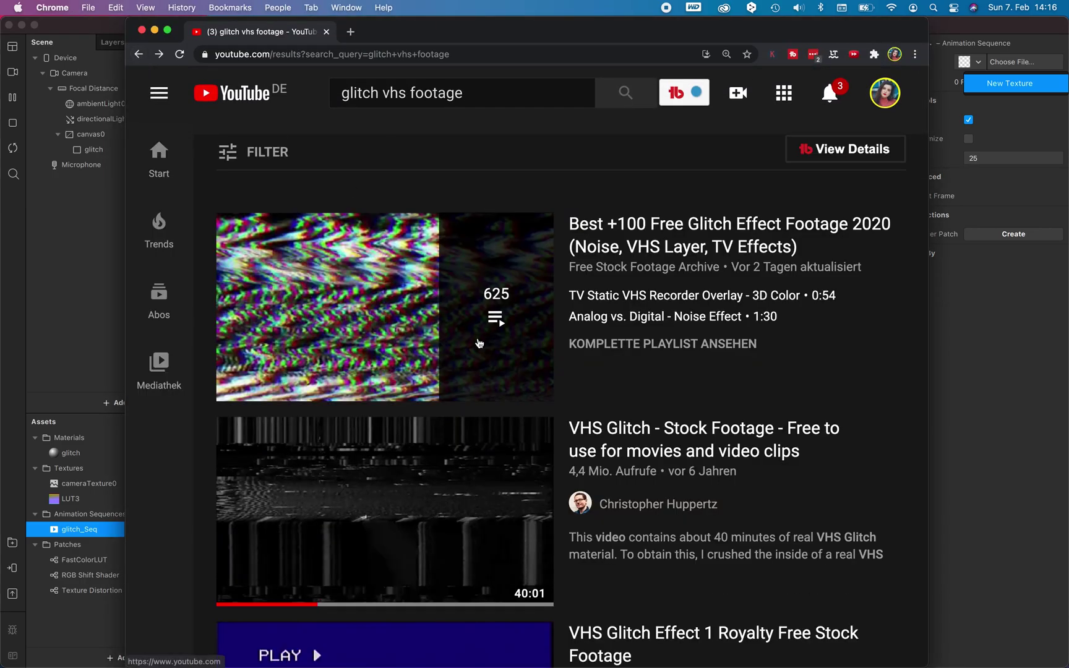
pyautogui.moveTo(344, 93); pyautogui.dragTo(463, 91)
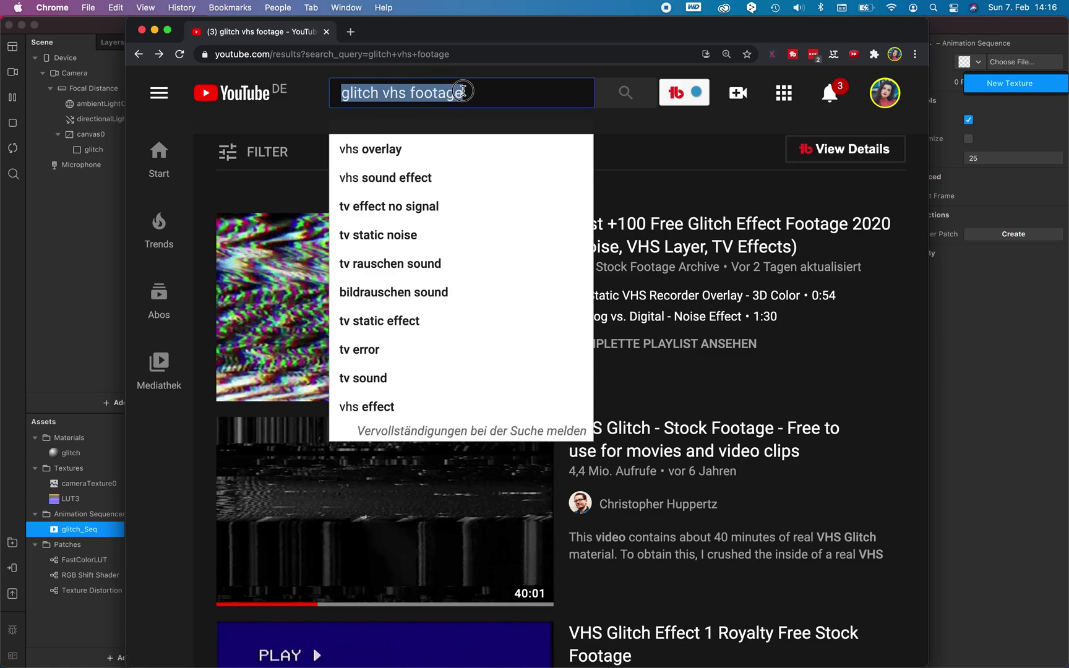
pyautogui.click(477, 93)
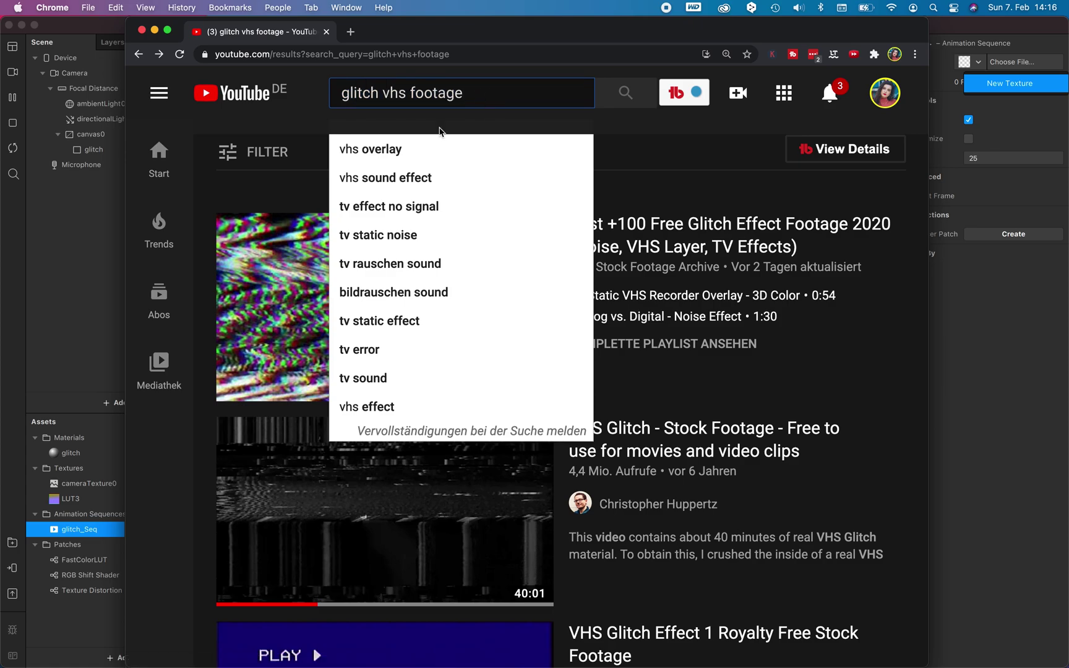
pyautogui.scroll(-1, 322, 581)
# Open the VHS Glitch Stock Footage video, expand its description, then minimize Chrome.
pyautogui.click(321, 581)
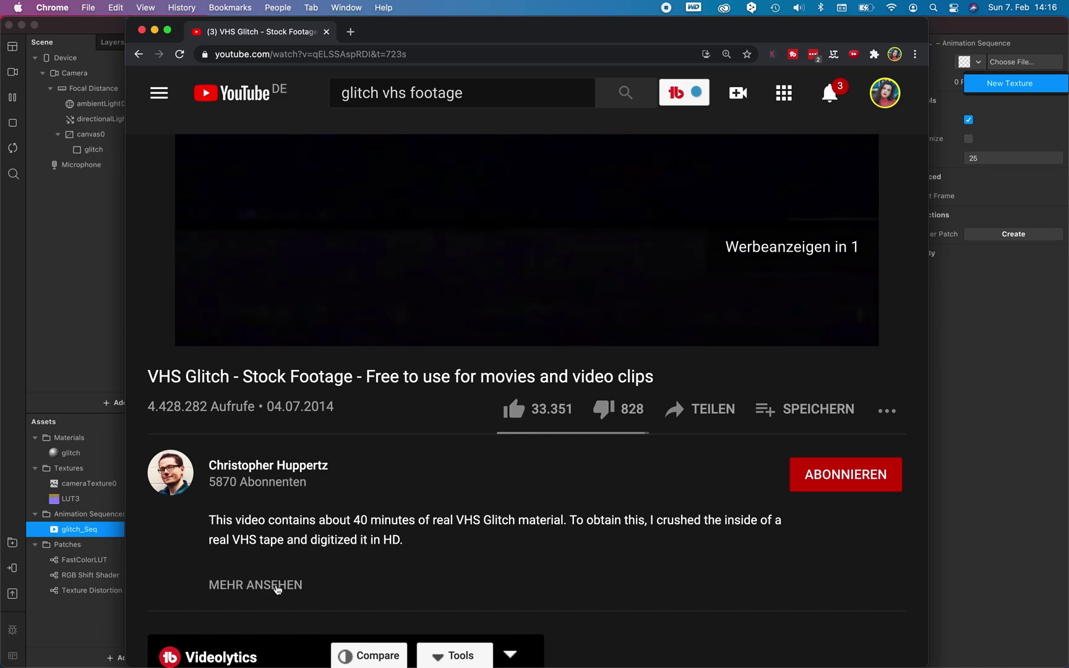
pyautogui.click(276, 585)
pyautogui.scroll(-5, 297, 594)
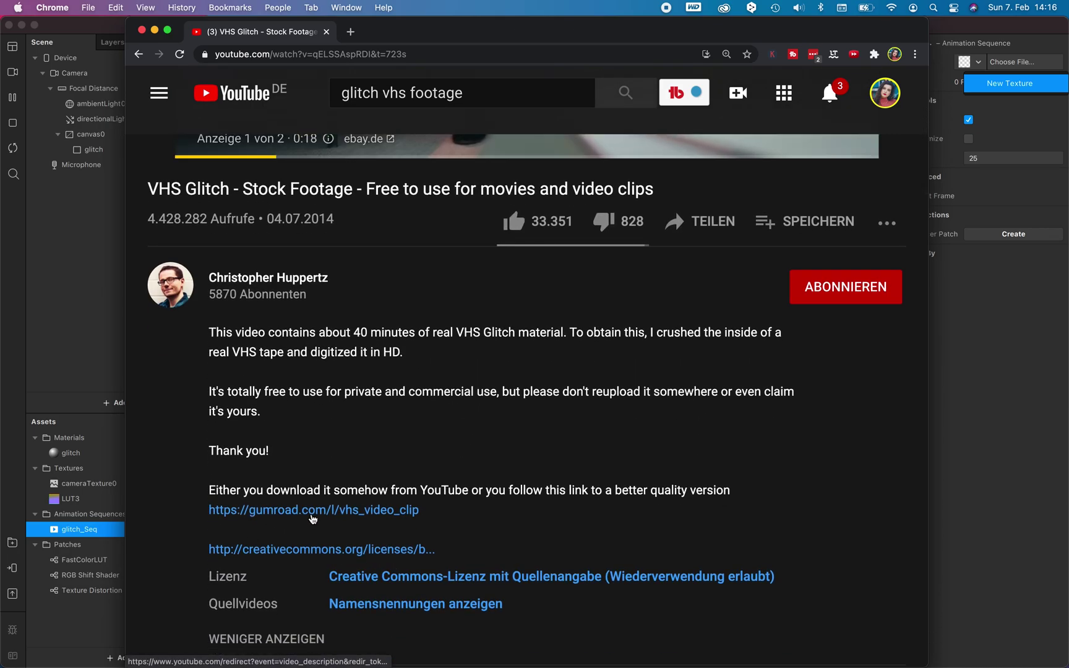
pyautogui.press('super+m')
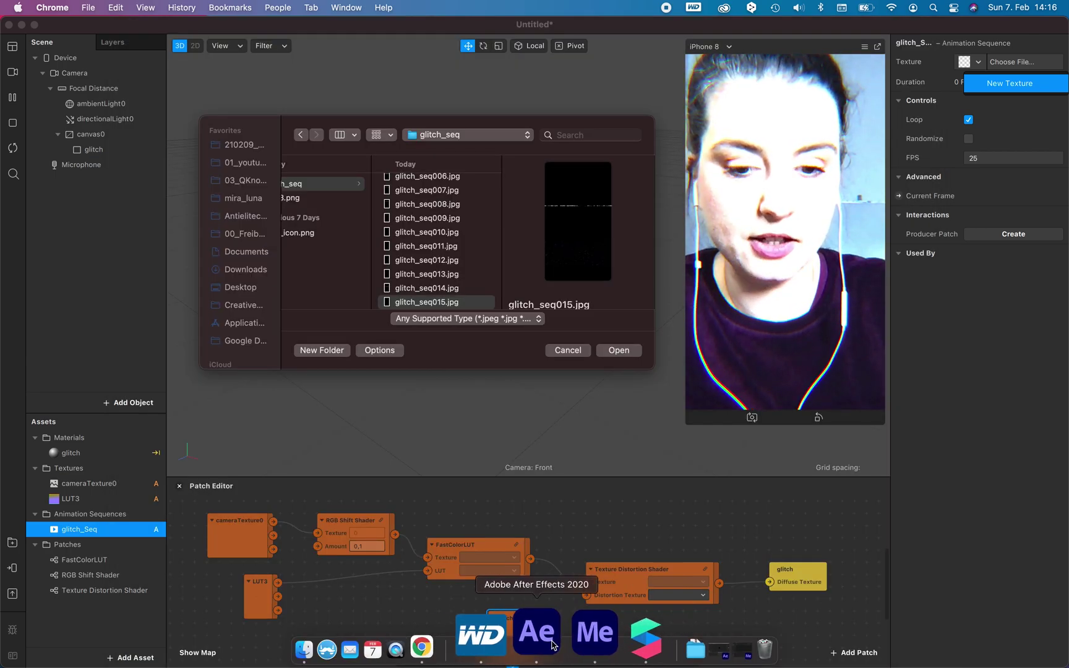
# Scrub the fehler_vhs clip in After Effects, check Media Encoder's JPEG export, then minimize both.
pyautogui.click(553, 645)
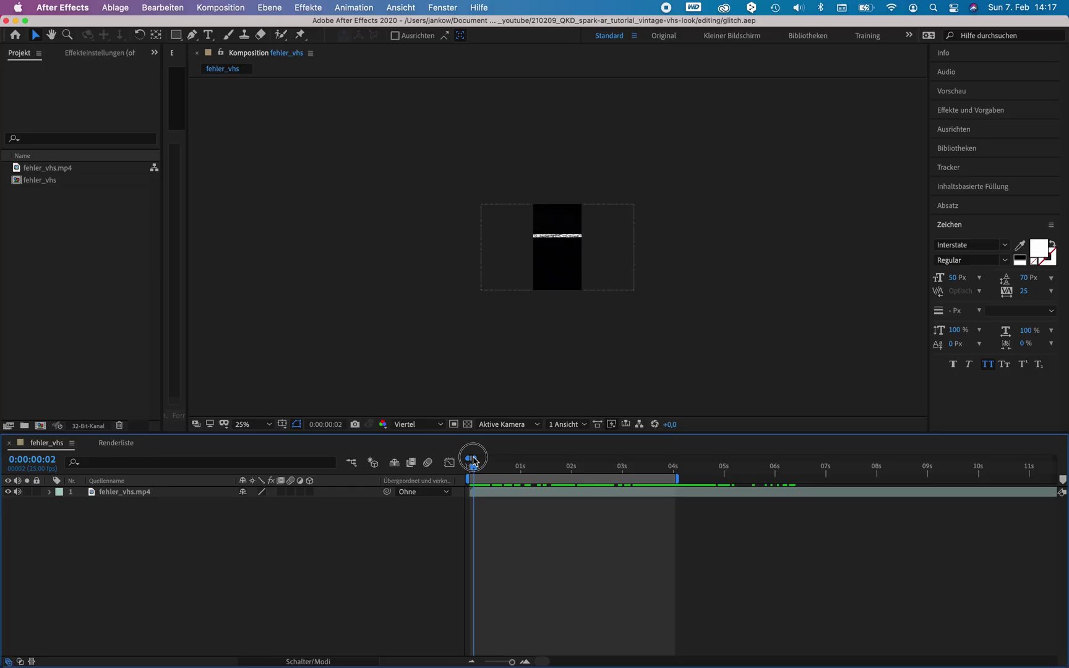
pyautogui.moveTo(569, 454)
pyautogui.mouseDown()
pyautogui.moveTo(670, 465)
pyautogui.moveTo(495, 482)
pyautogui.moveTo(574, 470)
pyautogui.mouseUp()
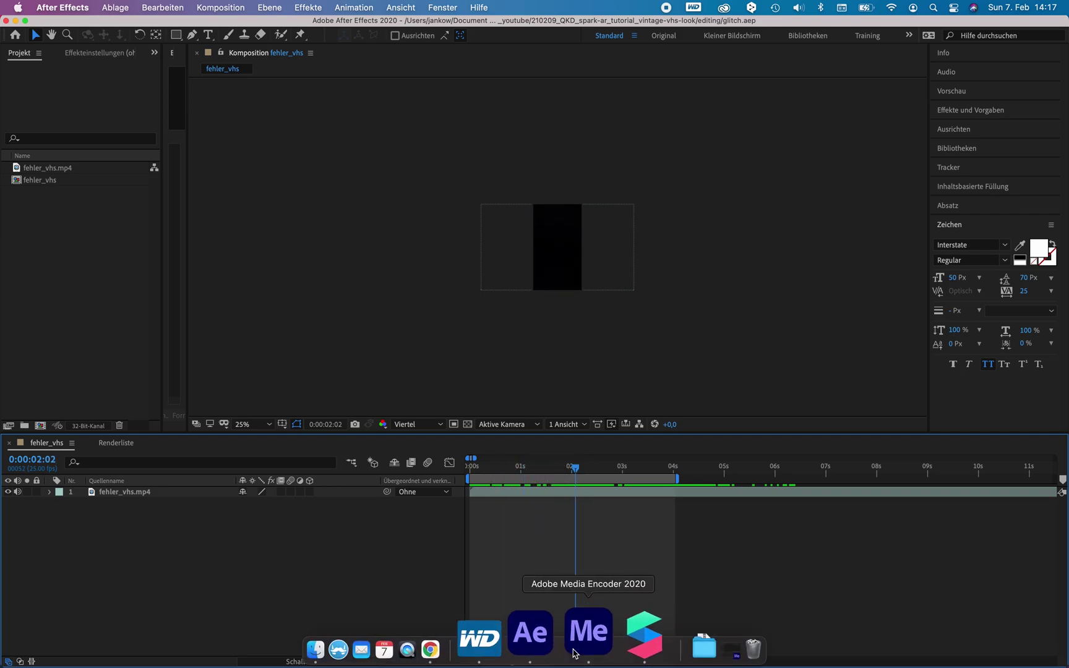
pyautogui.click(579, 651)
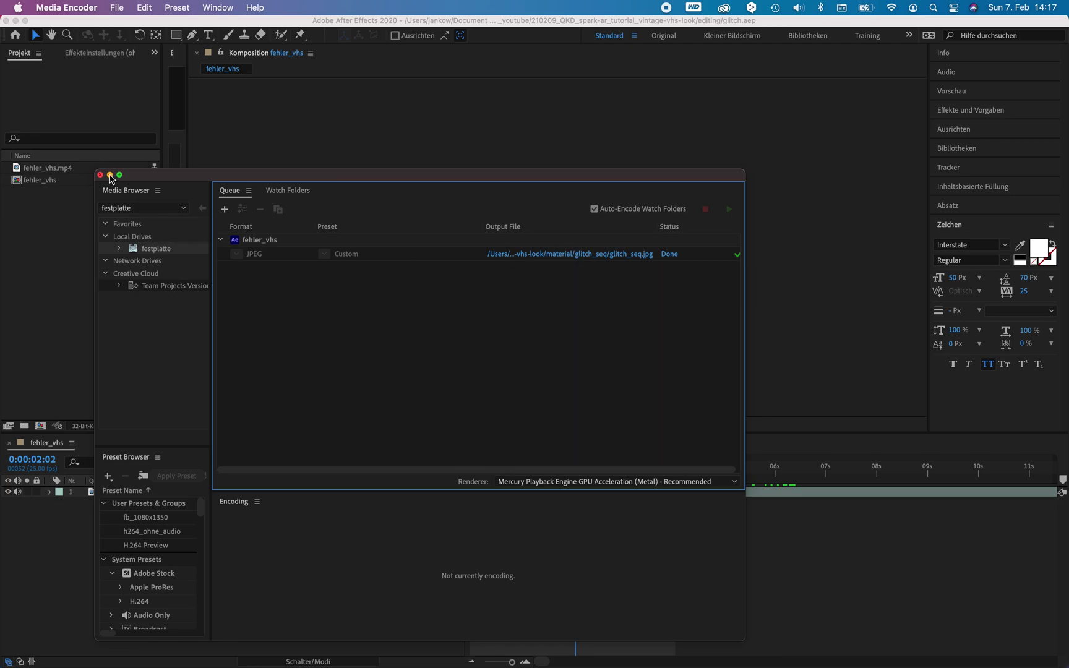
pyautogui.click(109, 175)
pyautogui.click(16, 21)
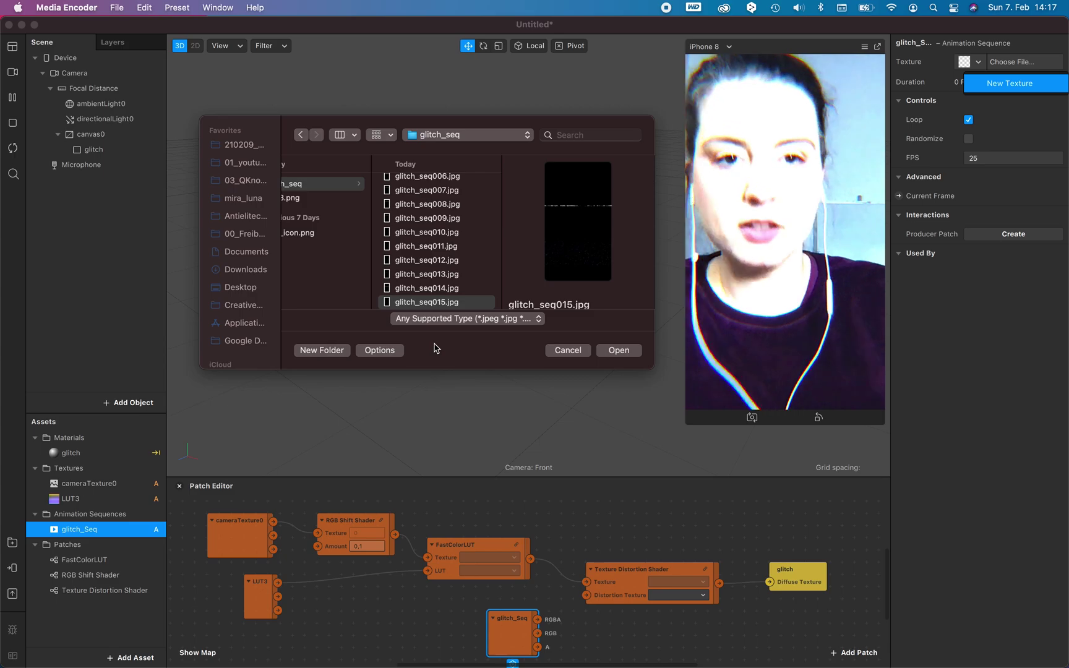
# Select glitch_seq000.jpg through glitch_seq100.jpg and import all 101 frames.
pyautogui.click(441, 184)
pyautogui.scroll(-20, 442, 247)
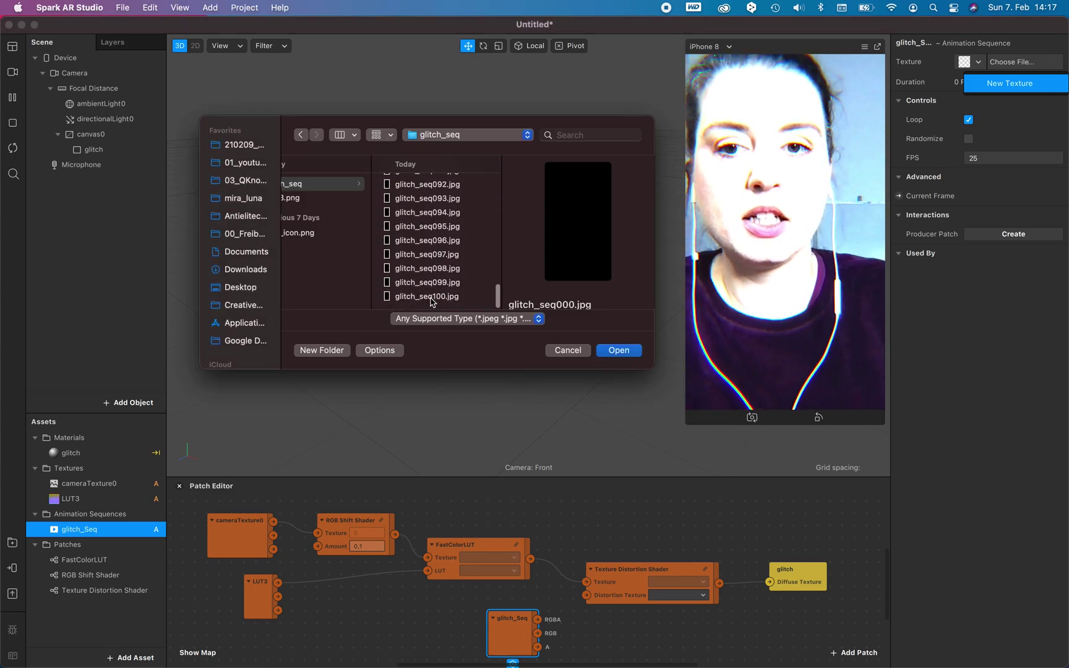
pyautogui.keyDown('shift'); pyautogui.click(431, 296); pyautogui.keyUp('shift')
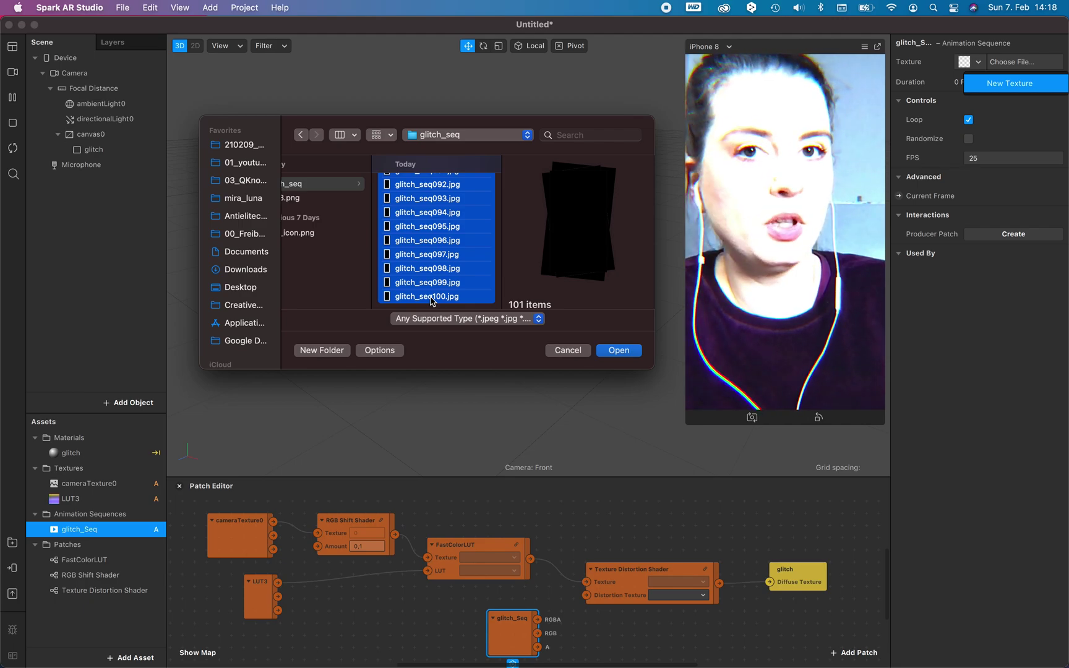
pyautogui.click(618, 350)
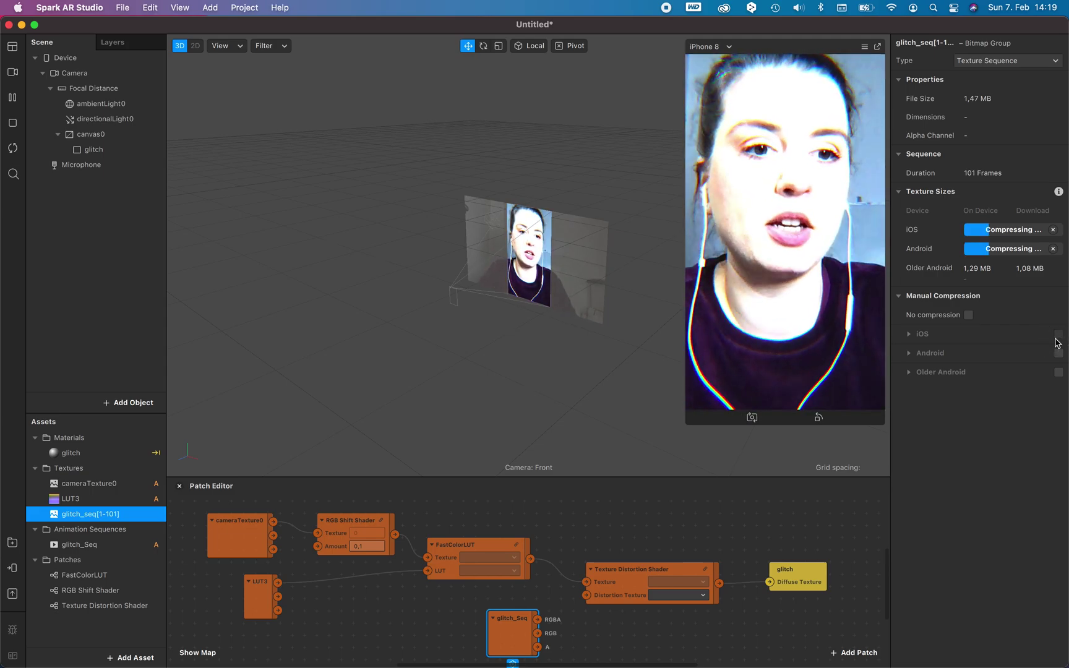
# Enable manual iOS compression with Lowest quality and the Fastest method.
pyautogui.click(1058, 334)
pyautogui.click(1014, 400)
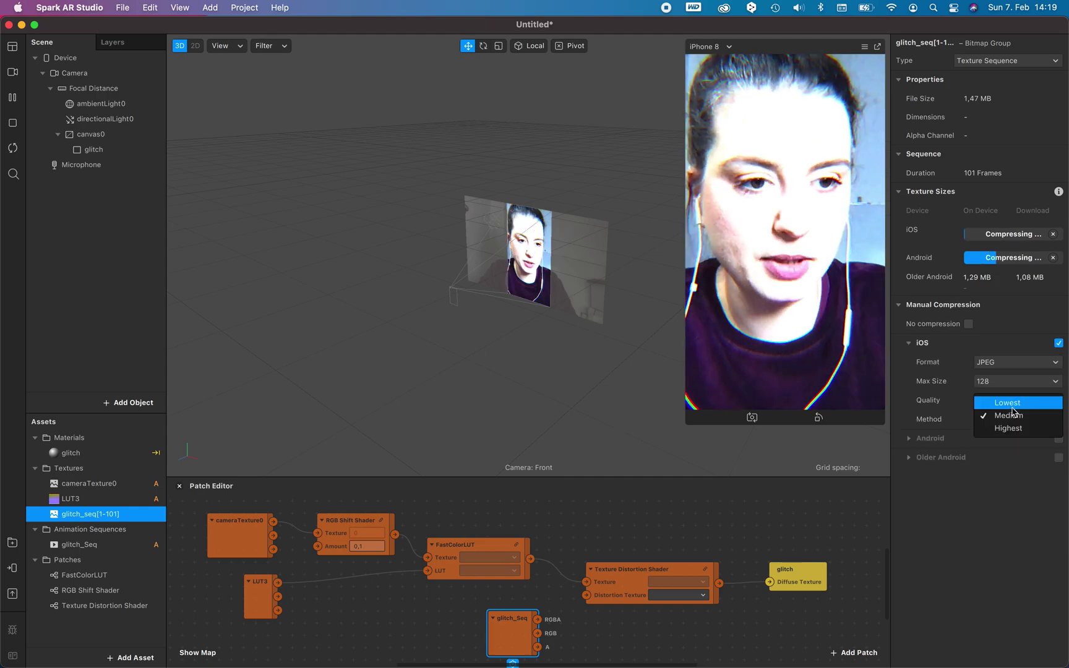
pyautogui.click(1015, 404)
pyautogui.click(1009, 419)
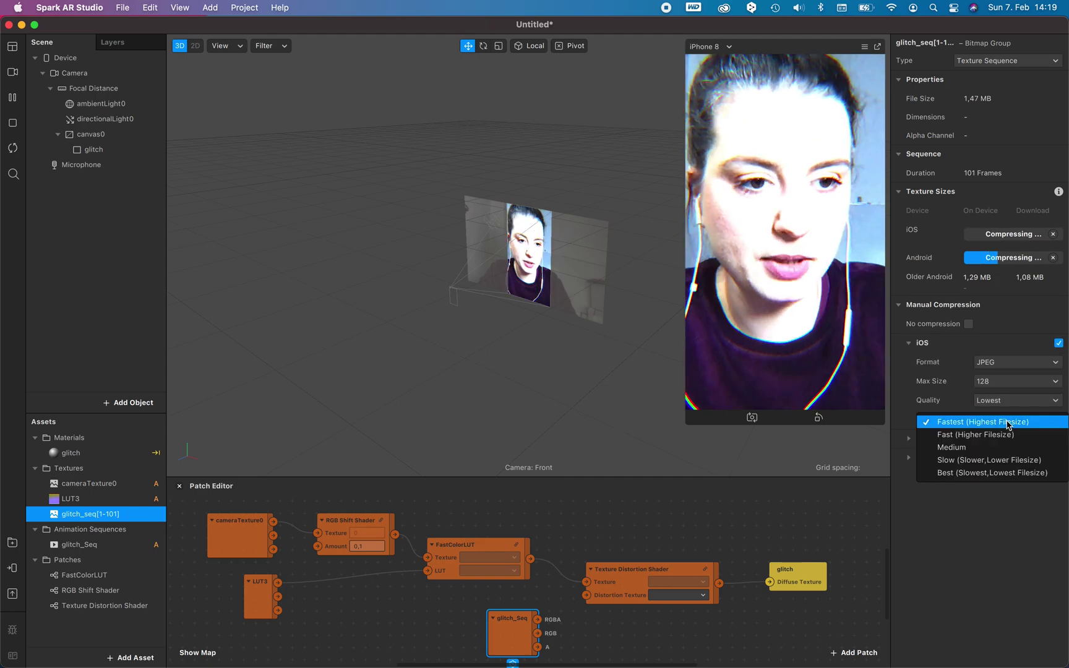
pyautogui.click(1008, 420)
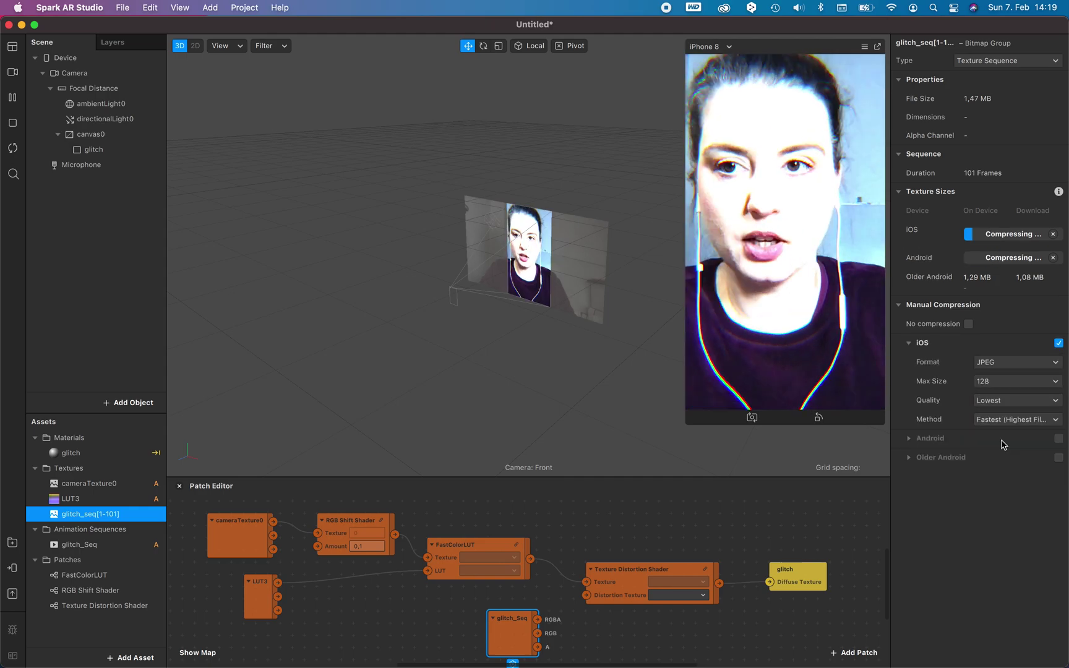
# Enable manual Android compression as JPEG with max size 128.
pyautogui.click(1058, 439)
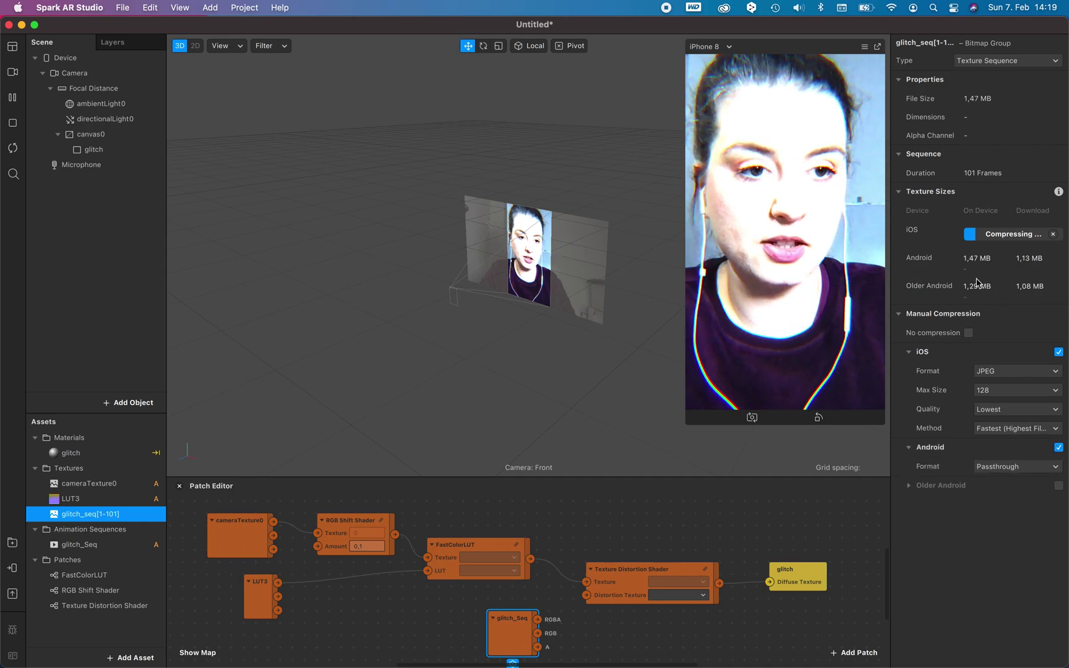
pyautogui.click(997, 469)
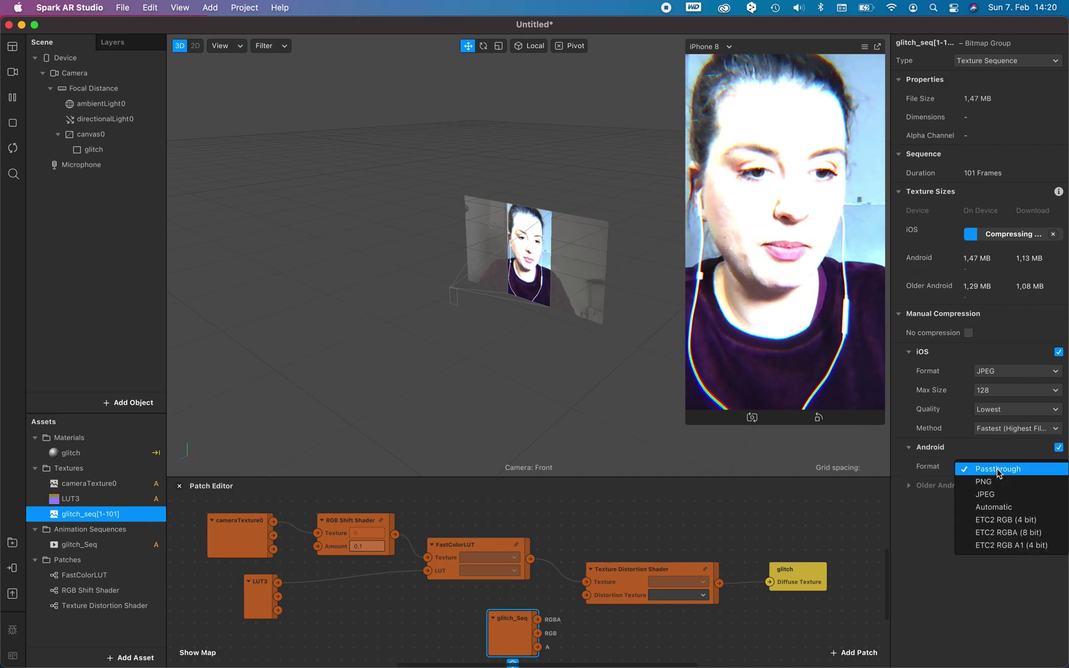
pyautogui.click(998, 494)
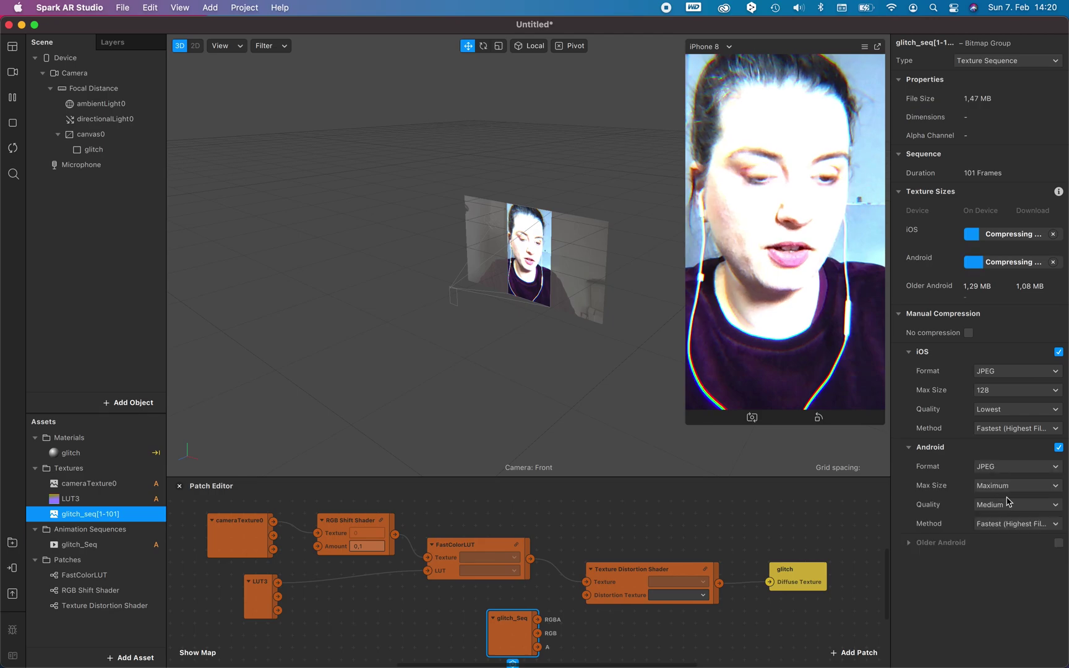
pyautogui.click(1012, 486)
pyautogui.click(1033, 525)
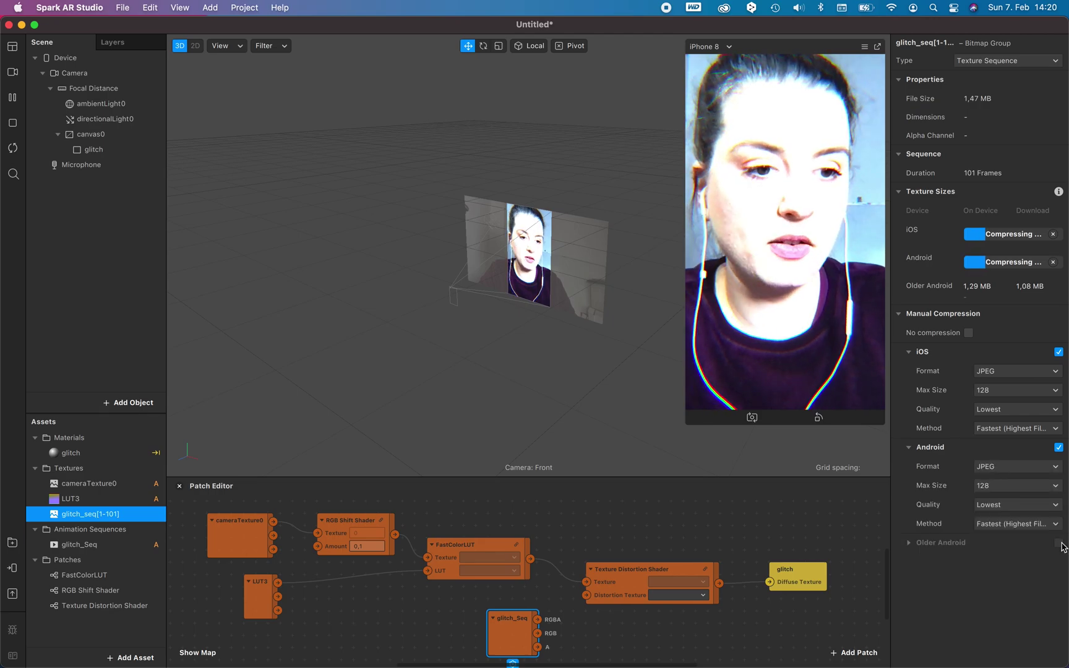
# Enable manual Older Android compression as JPEG, max size 128, with Lowest quality.
pyautogui.click(1058, 543)
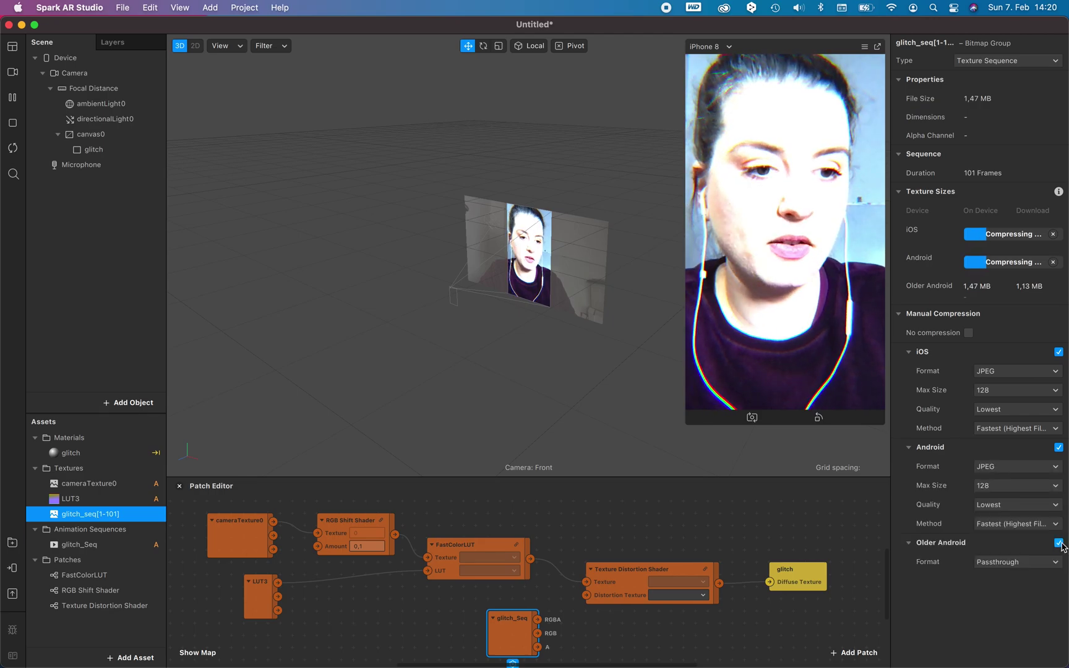
pyautogui.click(1018, 561)
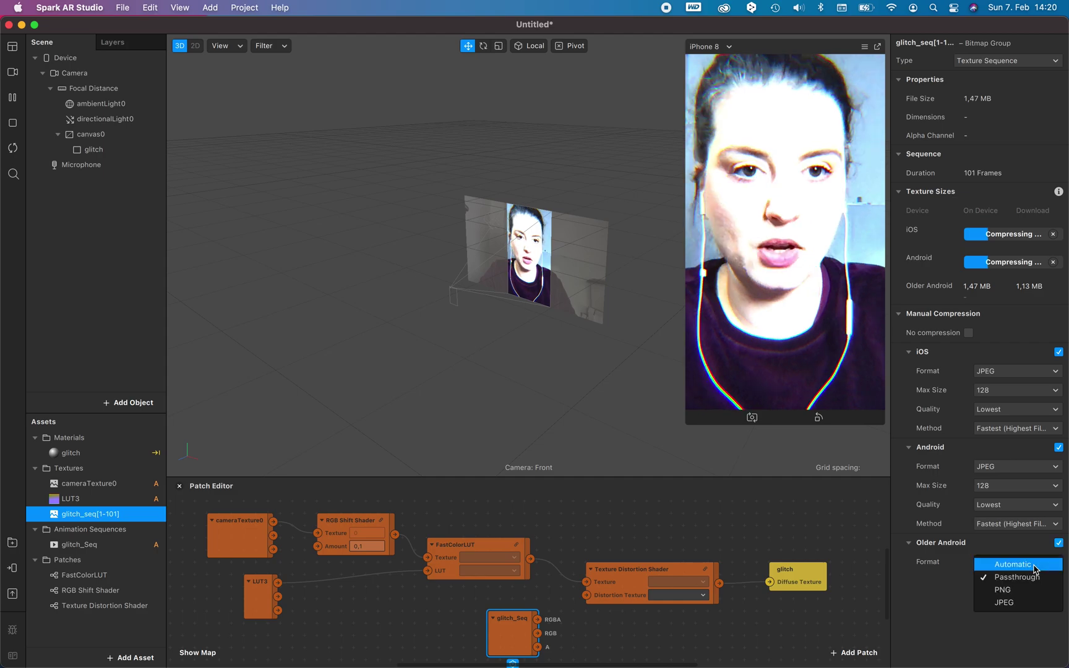
pyautogui.click(1024, 603)
pyautogui.click(1024, 581)
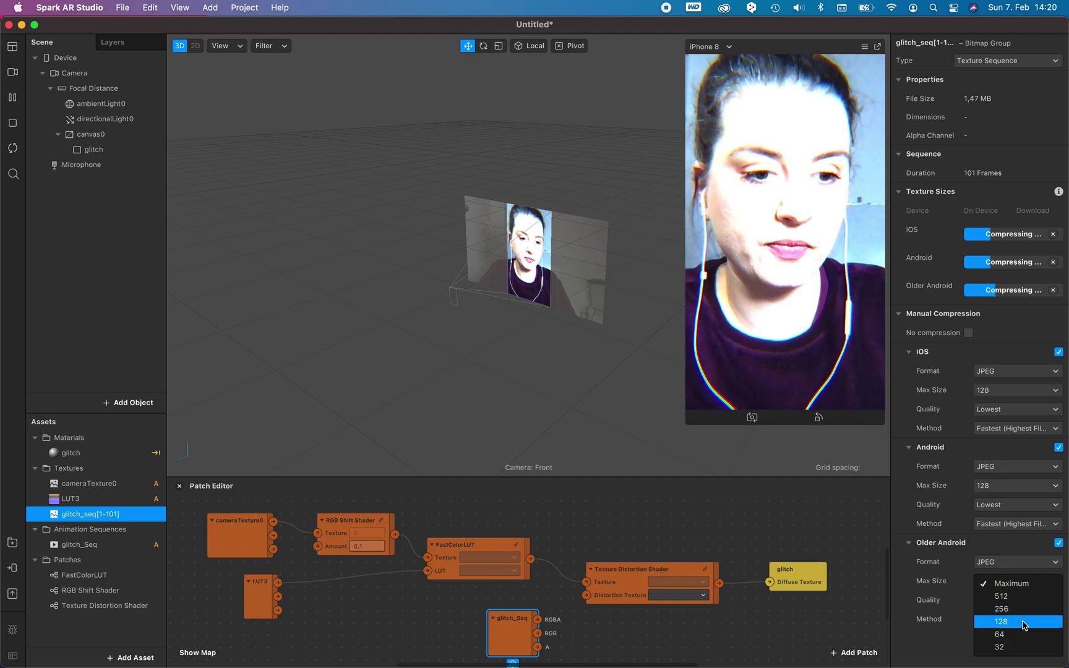
pyautogui.click(1025, 621)
pyautogui.click(1026, 602)
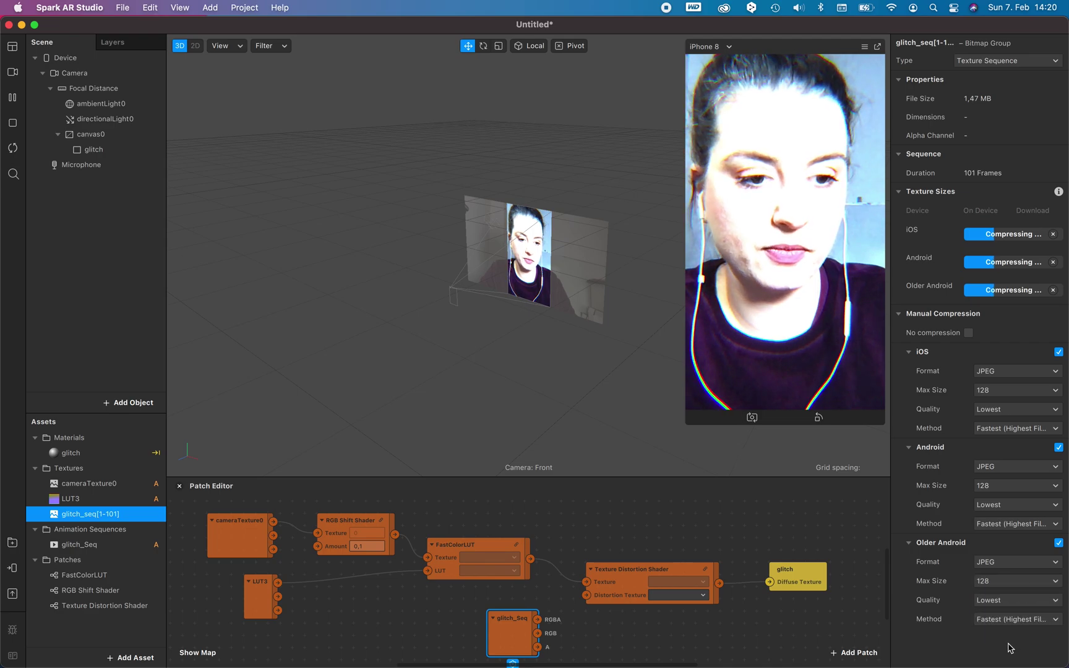
pyautogui.click(517, 626)
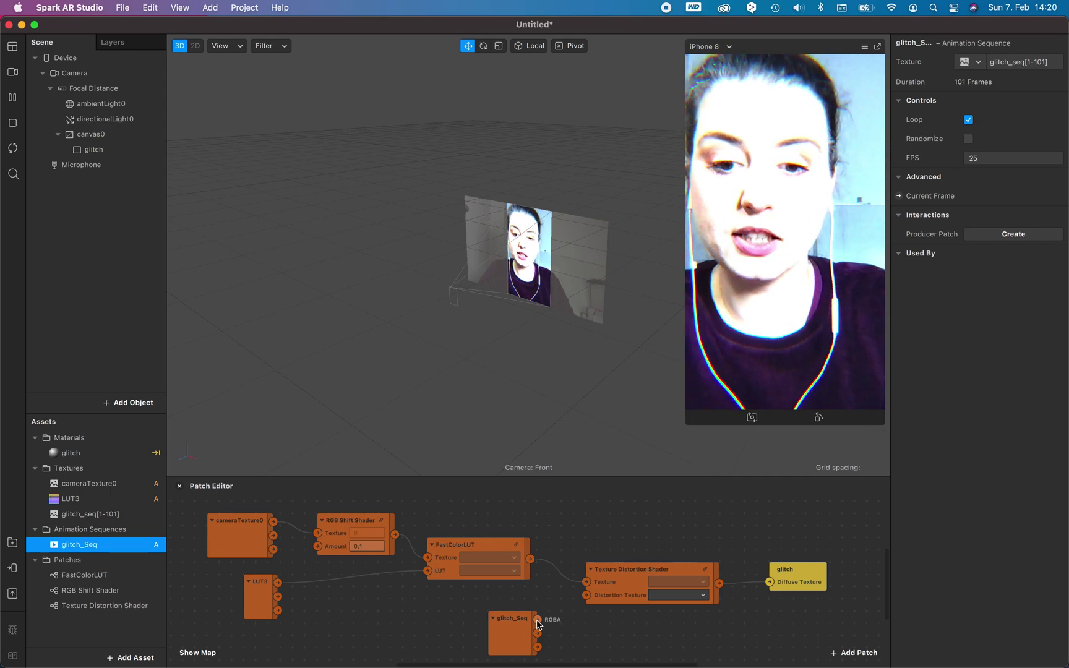
# Wire glitch_Seq's RGBA output into the Texture Distortion Shader's Distortion Texture input.
pyautogui.moveTo(537, 619); pyautogui.dragTo(589, 597)
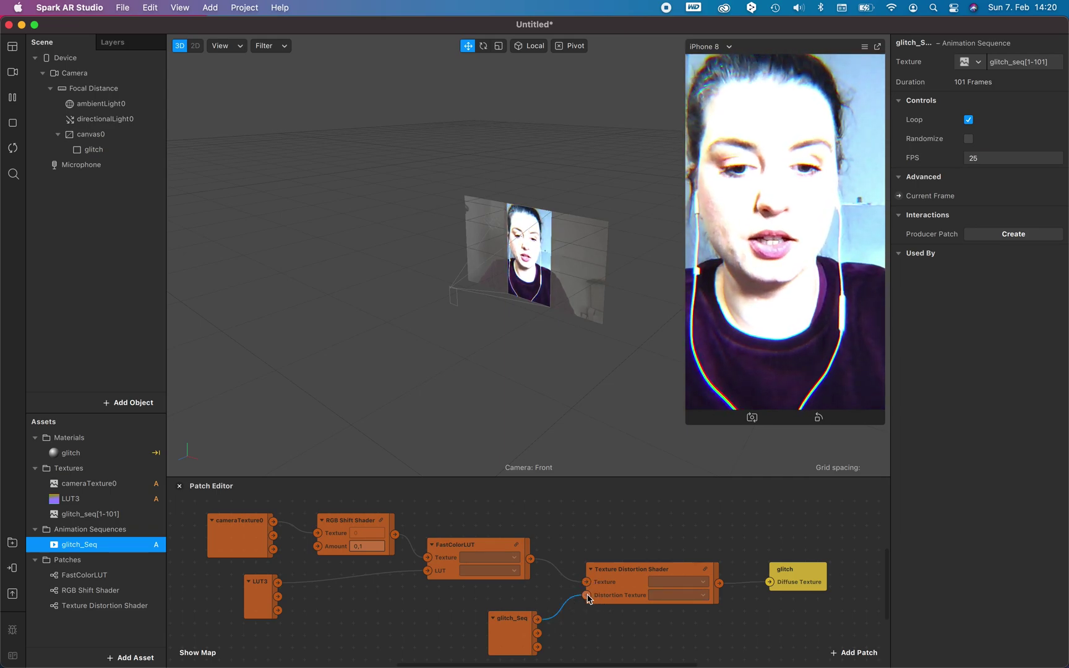
pyautogui.click(623, 586)
# Inside the Texture Distortion Shader, set the Multiply node's second value to 0,01.
pyautogui.doubleClick(623, 586)
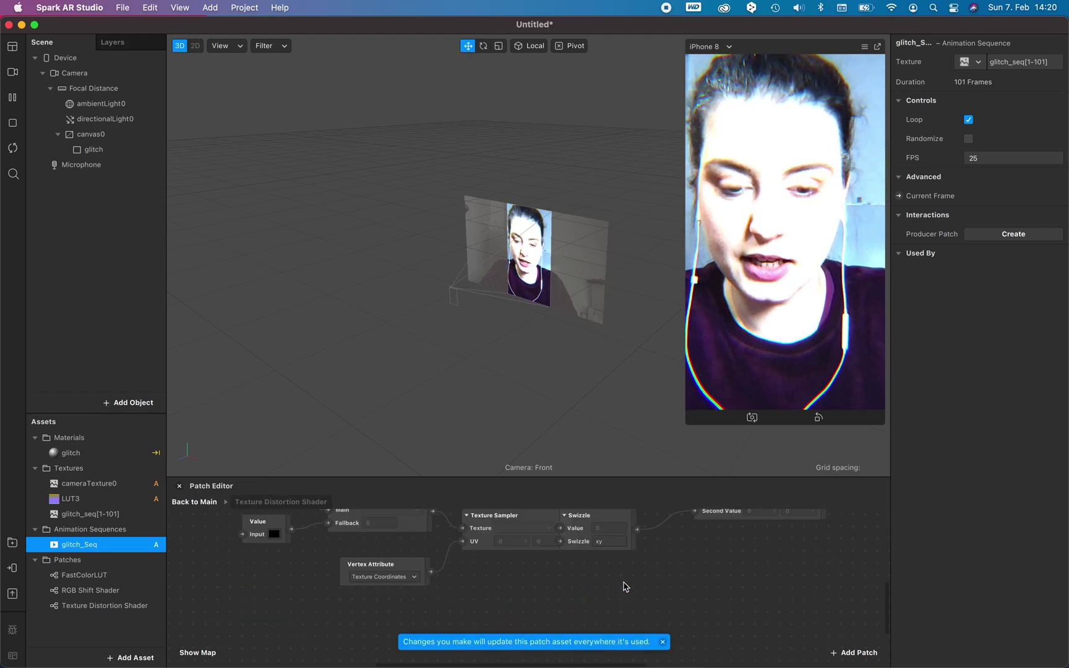
pyautogui.scroll(5, 610, 588)
pyautogui.scroll(-3, 532, 588)
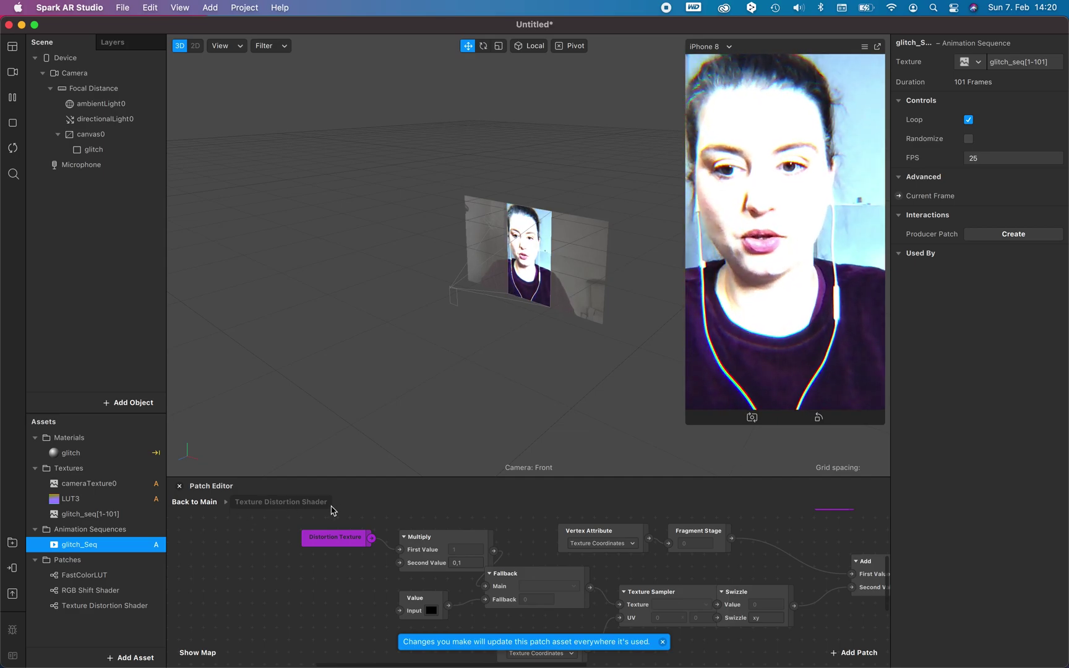
pyautogui.click(465, 563)
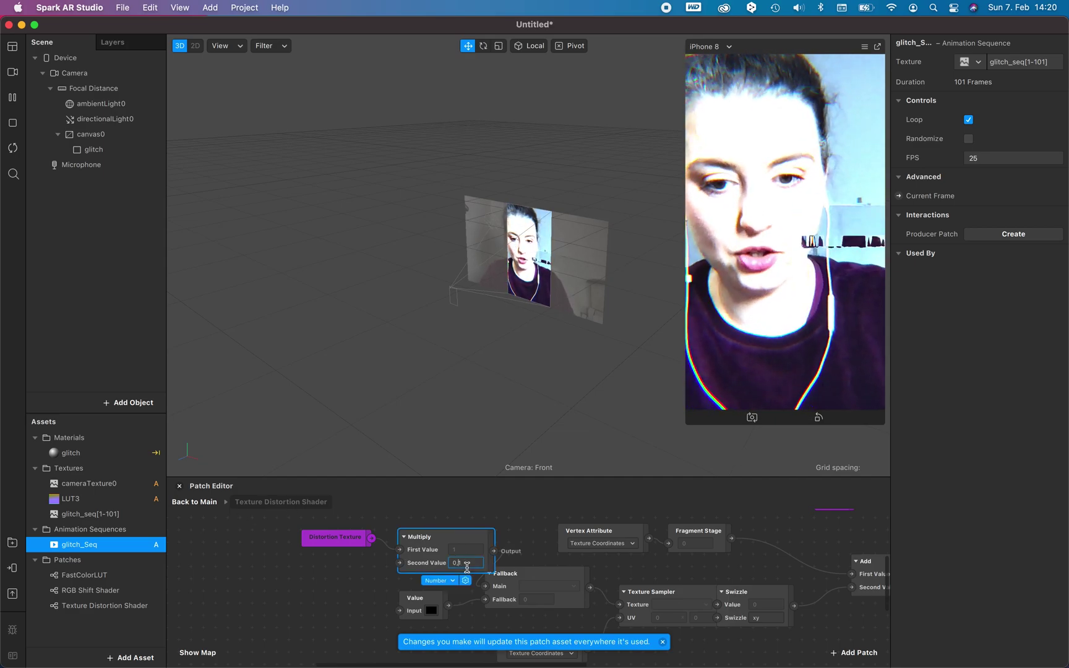
pyautogui.click(357, 595)
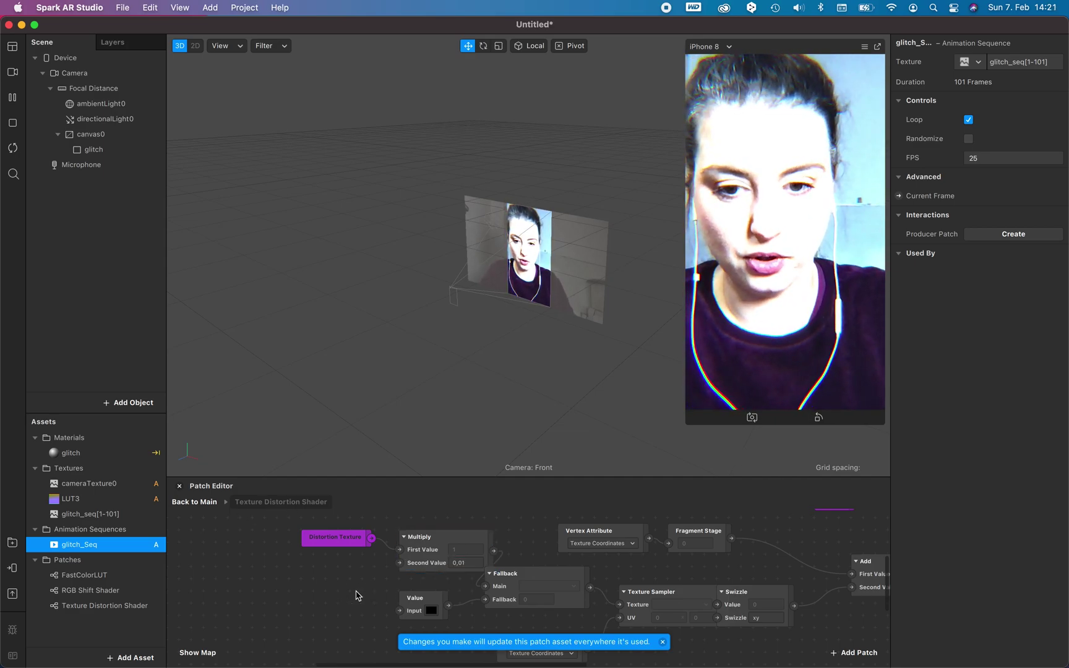
# Try a Multiply second value of 1 as a test.
pyautogui.click(478, 563)
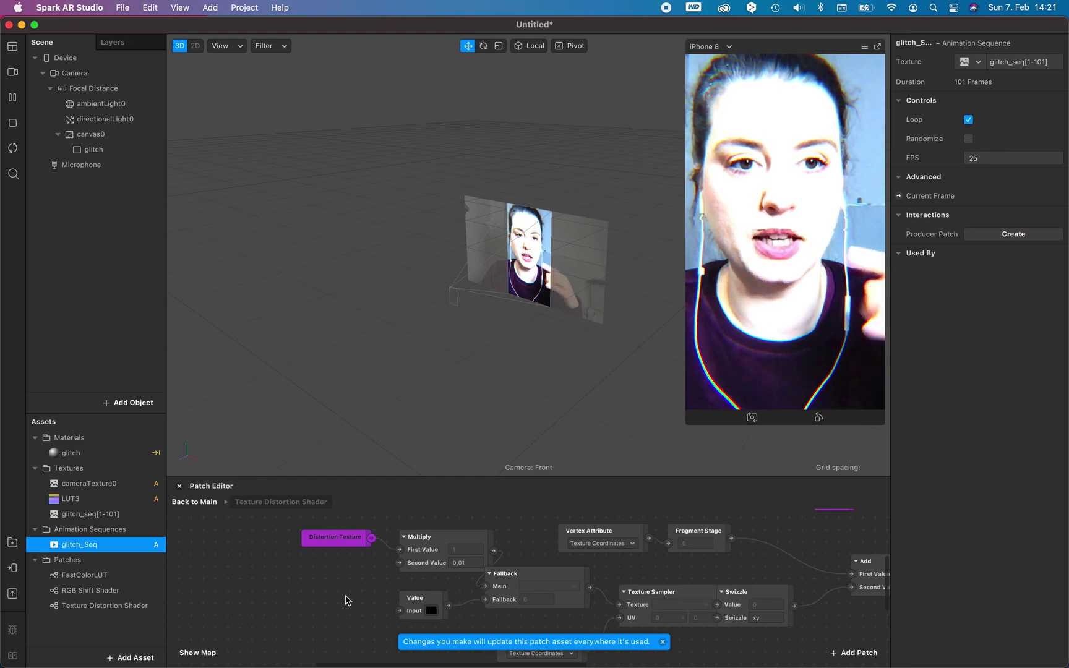
pyautogui.click(474, 561)
pyautogui.doubleClick(474, 560)
pyautogui.write('1')
pyautogui.click(356, 595)
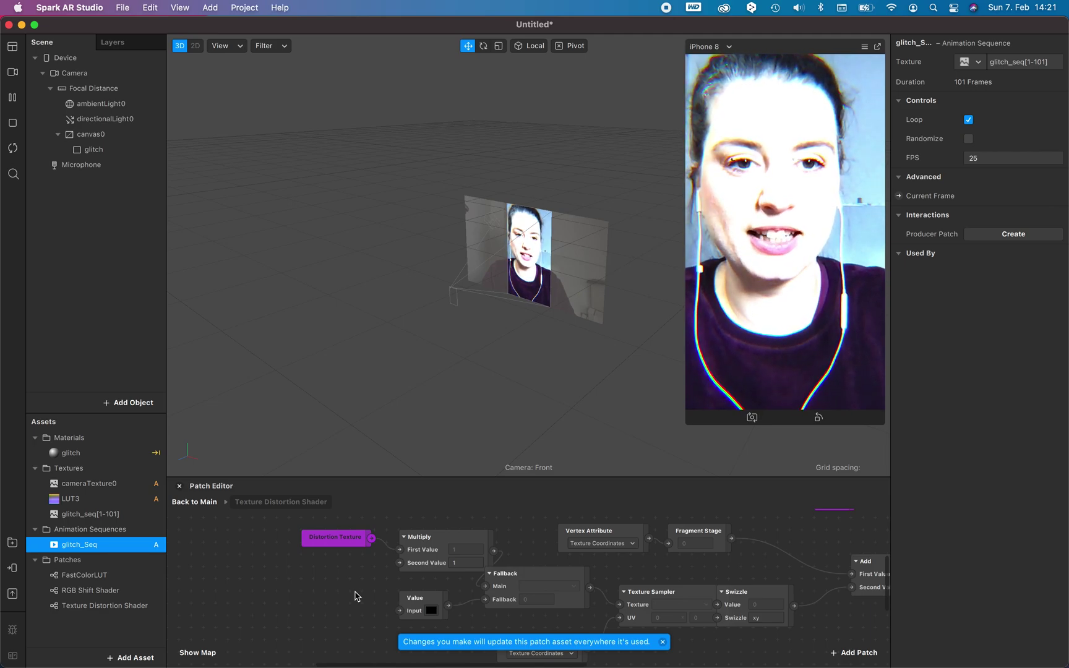
# Restore the Multiply second value to 0,01 and return to the main patch graph.
pyautogui.click(472, 560)
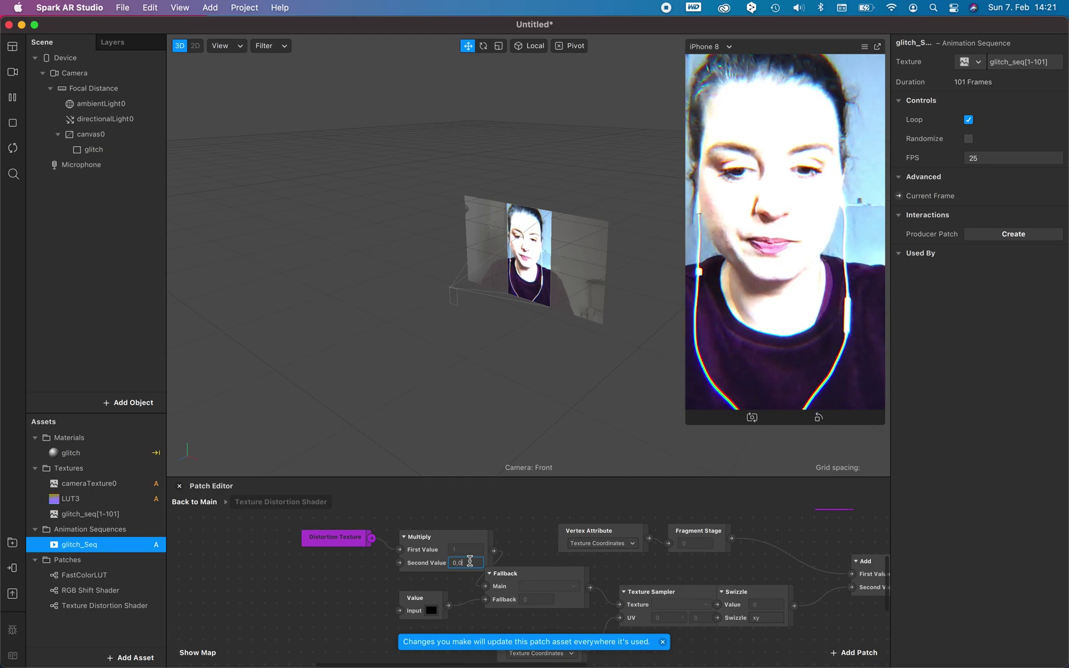
pyautogui.write('0,01')
pyautogui.click(362, 612)
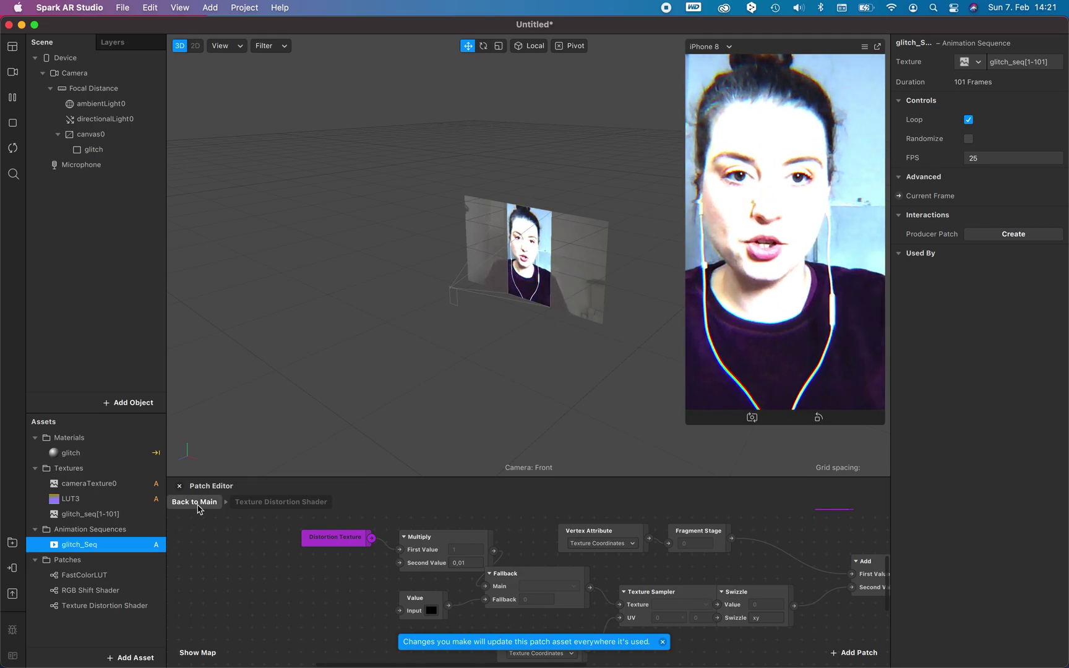
pyautogui.hscroll(10, 377, 563)
pyautogui.scroll(-2, 377, 563)
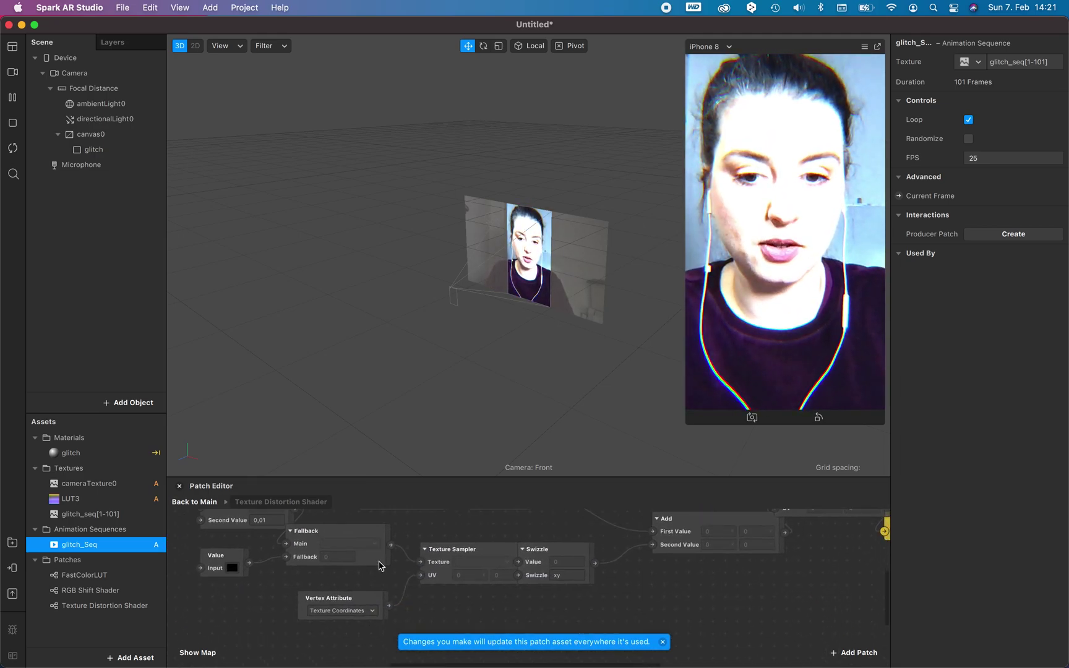
pyautogui.hscroll(-7, 684, 586)
pyautogui.scroll(2, 683, 587)
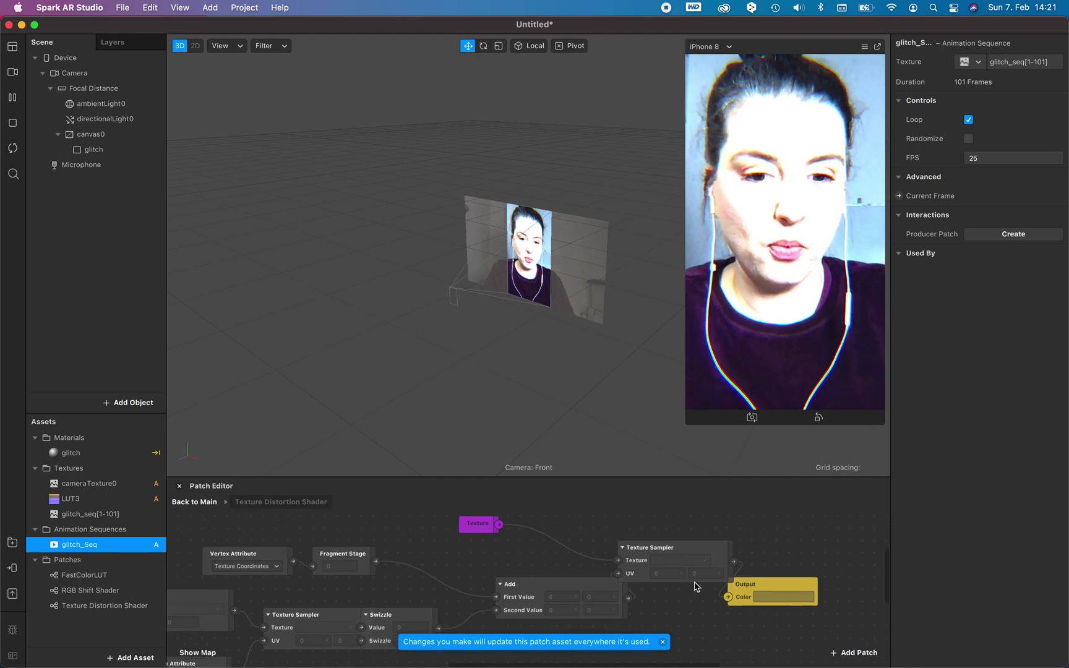
pyautogui.hscroll(-8, 695, 586)
pyautogui.scroll(1, 680, 582)
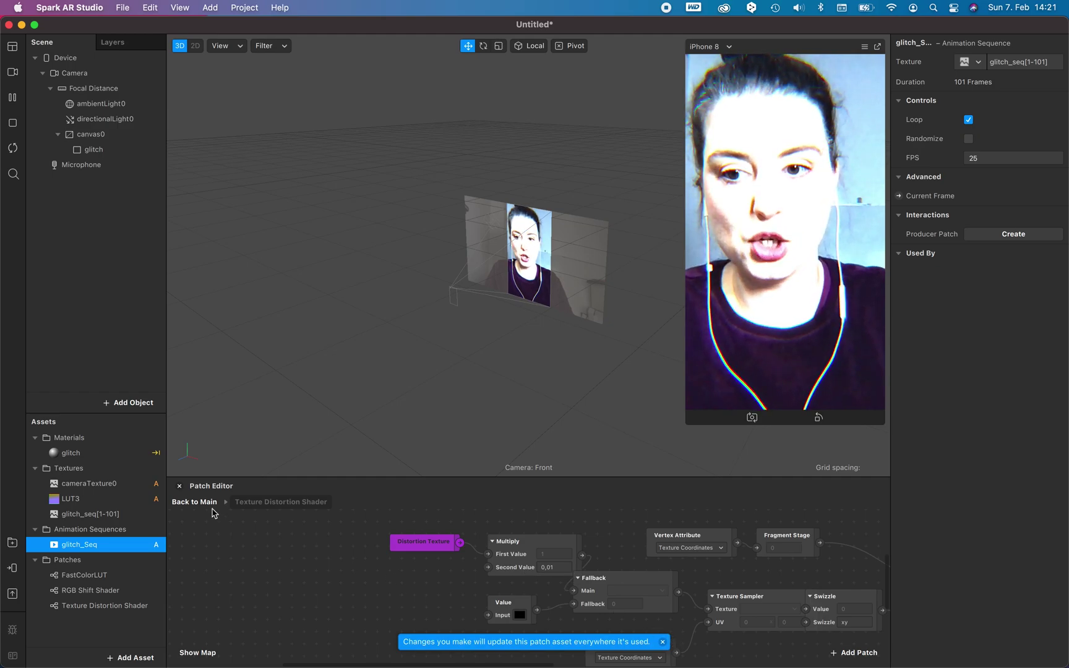
pyautogui.click(196, 502)
# Convert the Texture Distortion Shader node into a patch group and enlarge the Patch Editor.
pyautogui.scroll(-2, 370, 602)
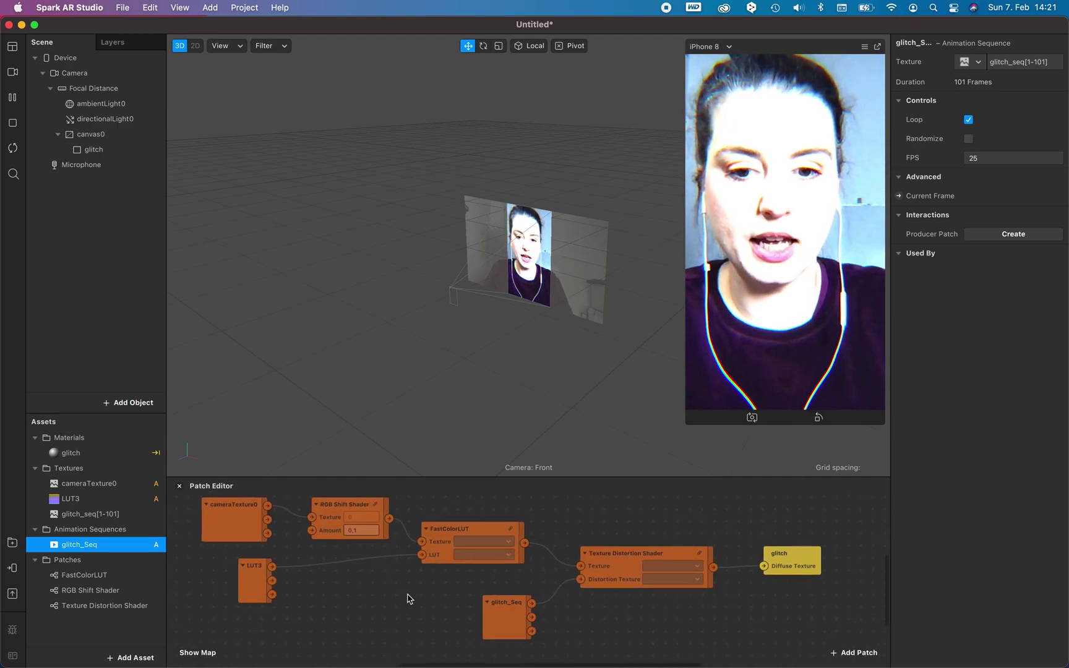
pyautogui.click(617, 577)
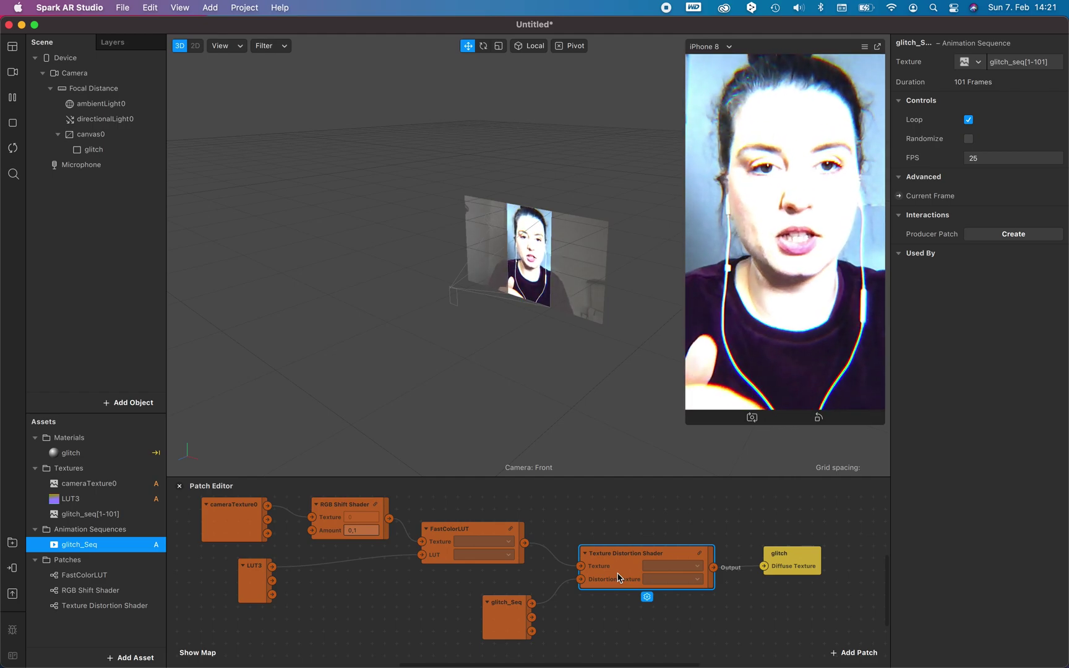
pyautogui.rightClick(617, 577)
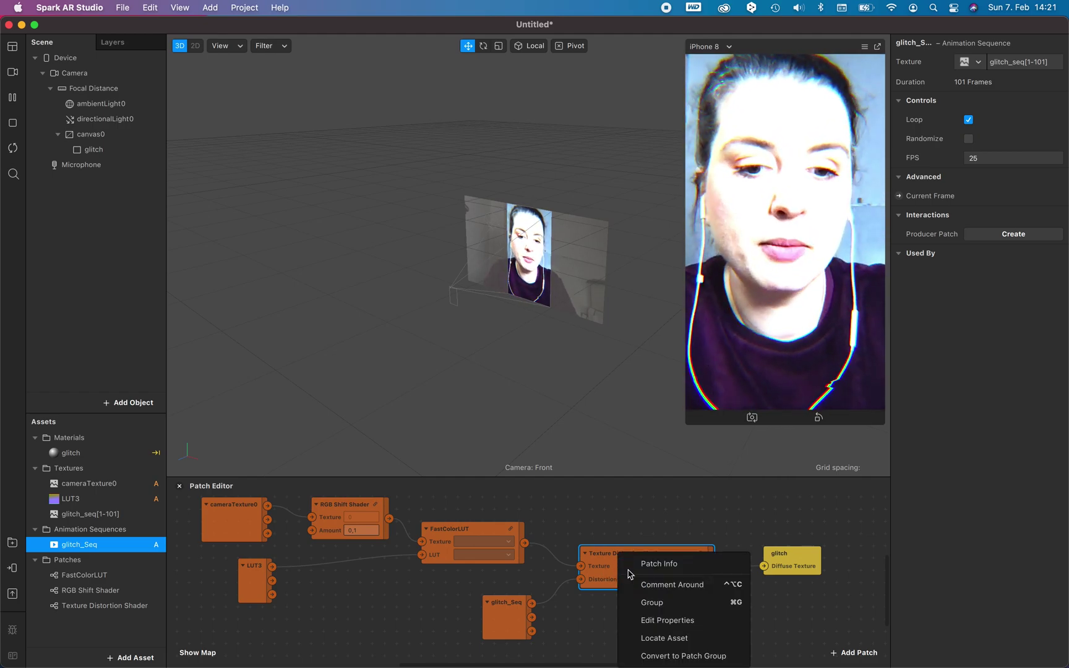
pyautogui.click(675, 660)
pyautogui.click(707, 632)
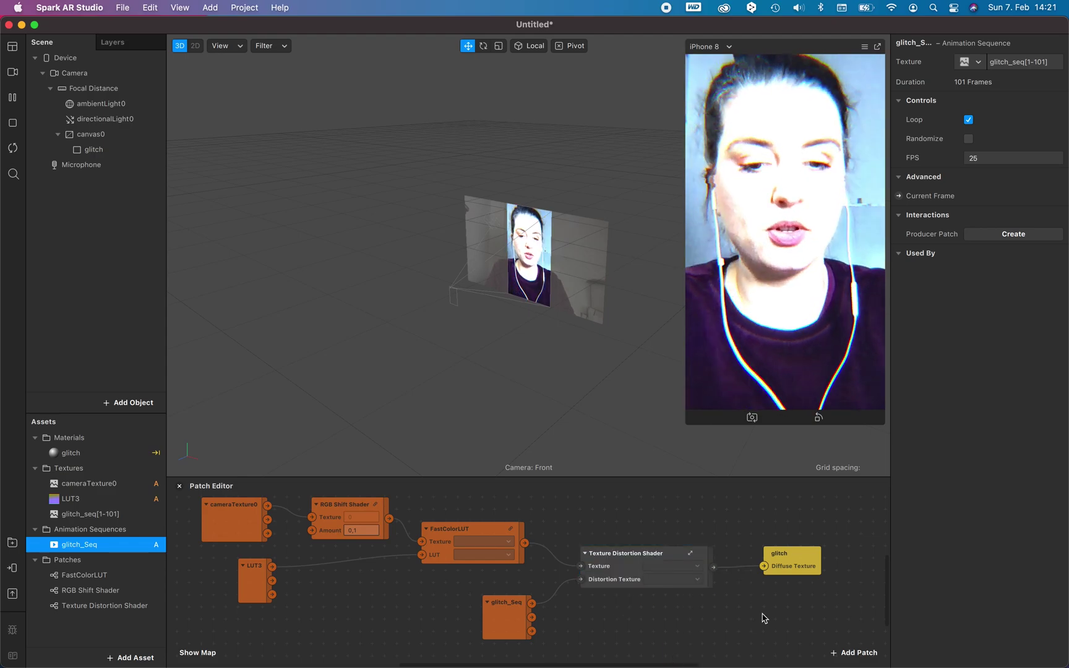
pyautogui.click(641, 564)
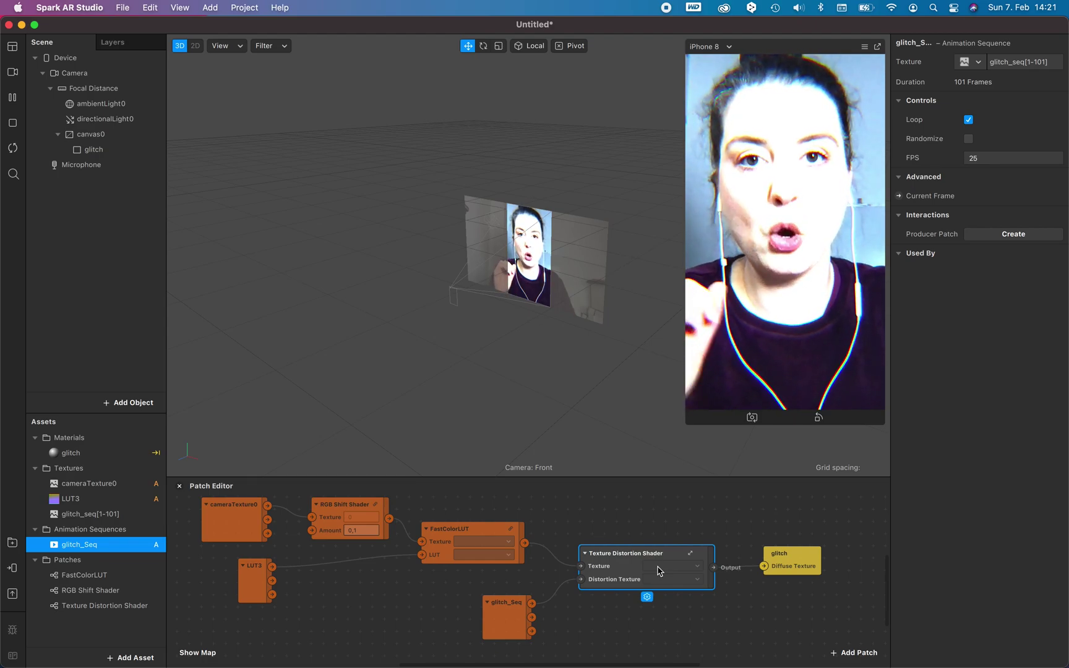
pyautogui.hscroll(-3, 689, 615)
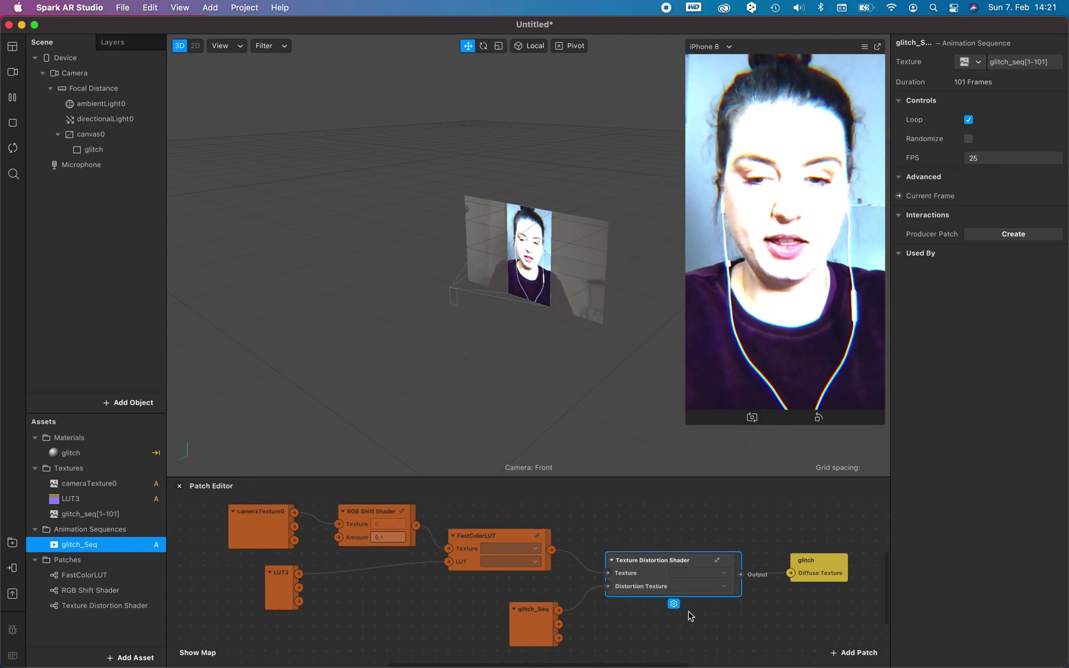
pyautogui.moveTo(608, 477); pyautogui.dragTo(609, 393)
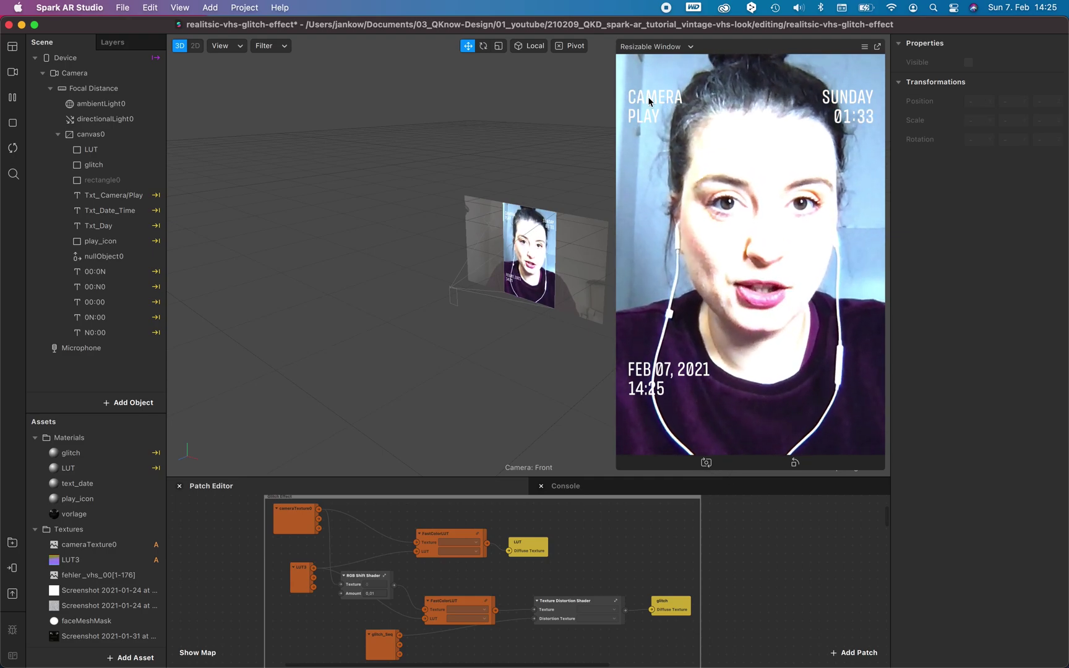
# Drag the Simulator preview's bottom-left corner to enlarge the VHS glitch preview.
pyautogui.click(620, 469)
pyautogui.click(621, 468)
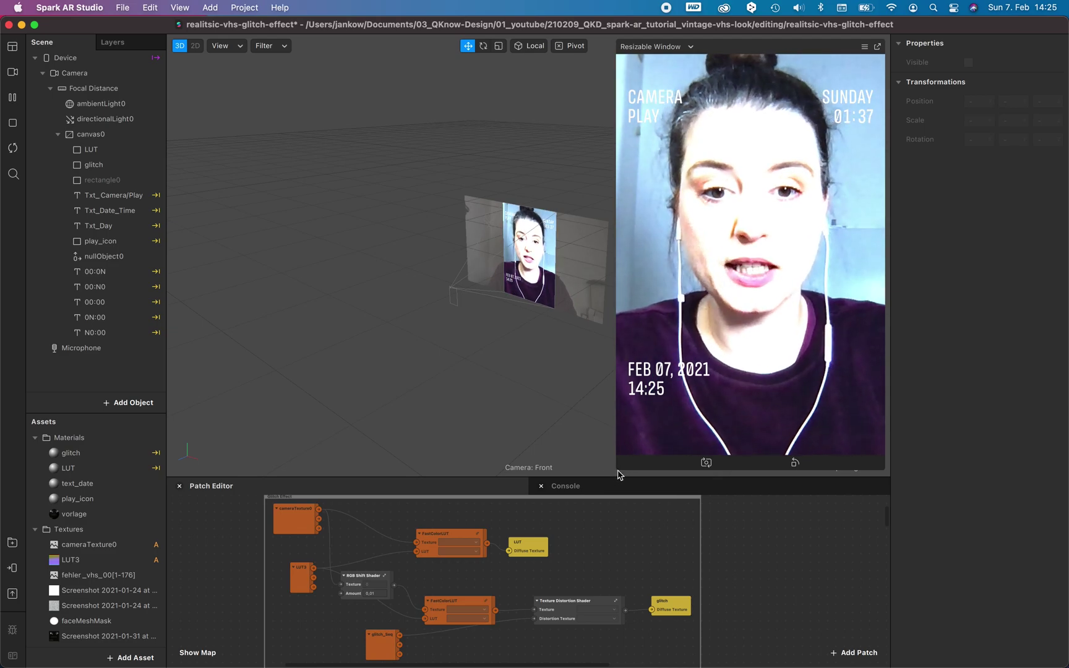
pyautogui.moveTo(618, 468); pyautogui.dragTo(415, 612)
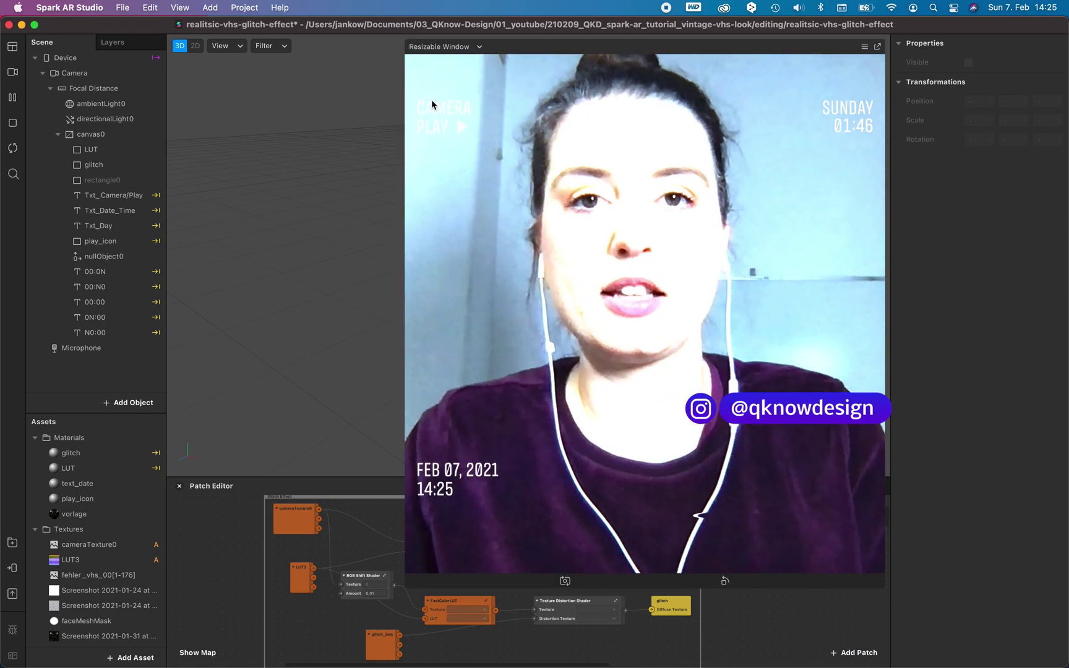